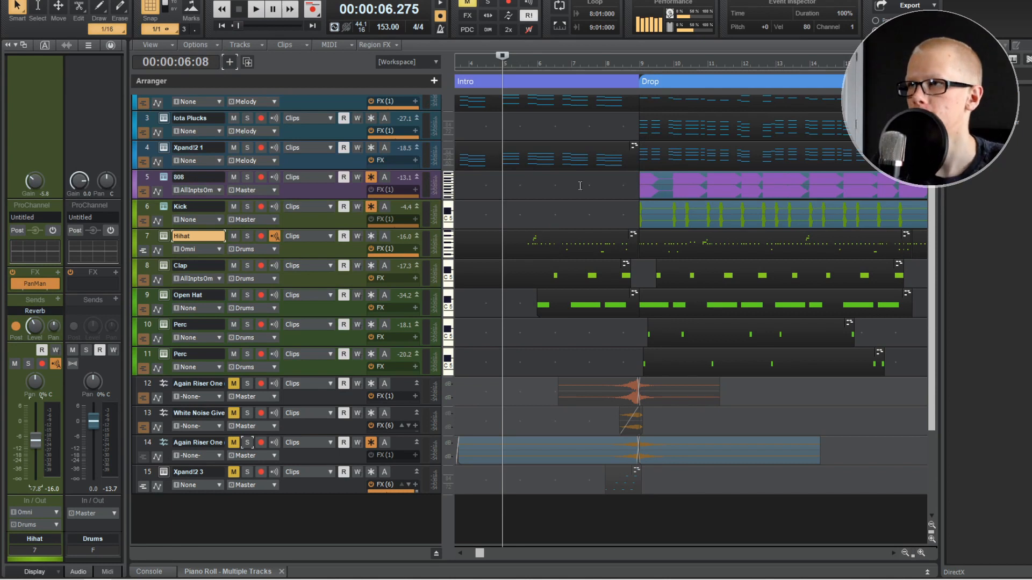
# - Play the full mix from measure 8 through the transition into the Drop
pyautogui.click(605, 68)
pyautogui.press('space')
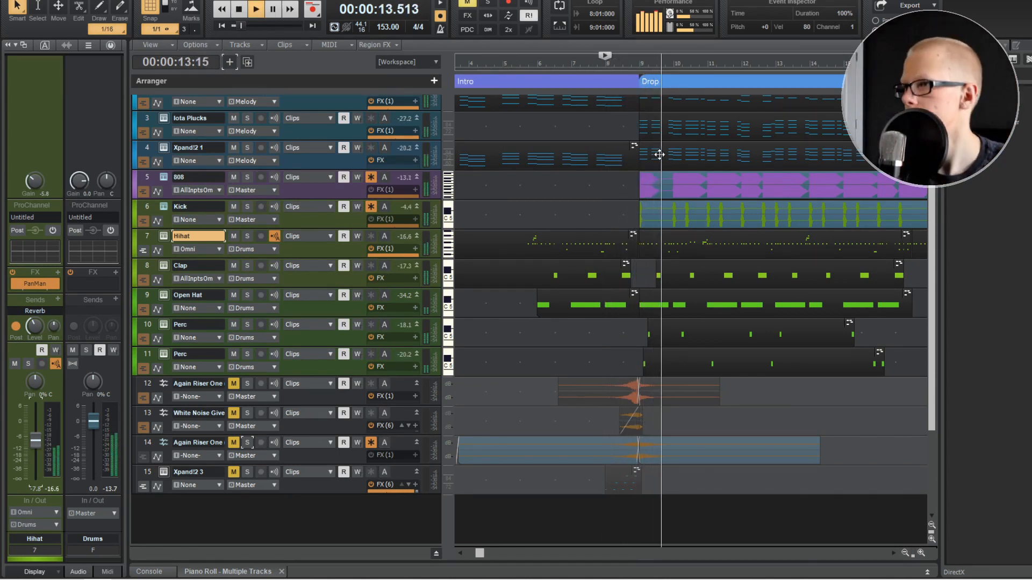
pyautogui.press('space')
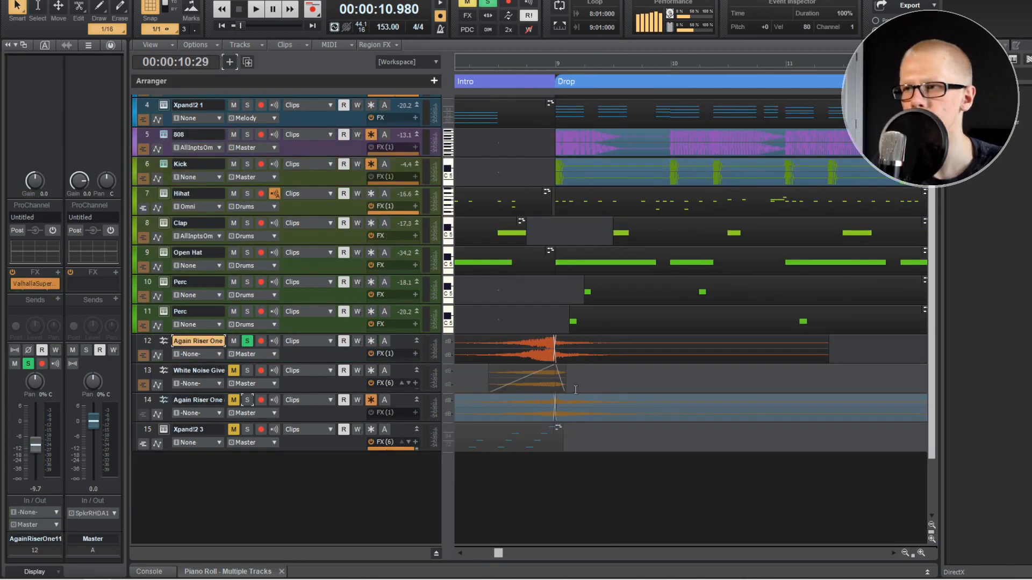
# - Play the soloed riser on track 12 from measure 8 into the start of the Drop
pyautogui.hscroll(-3, 565, 390)
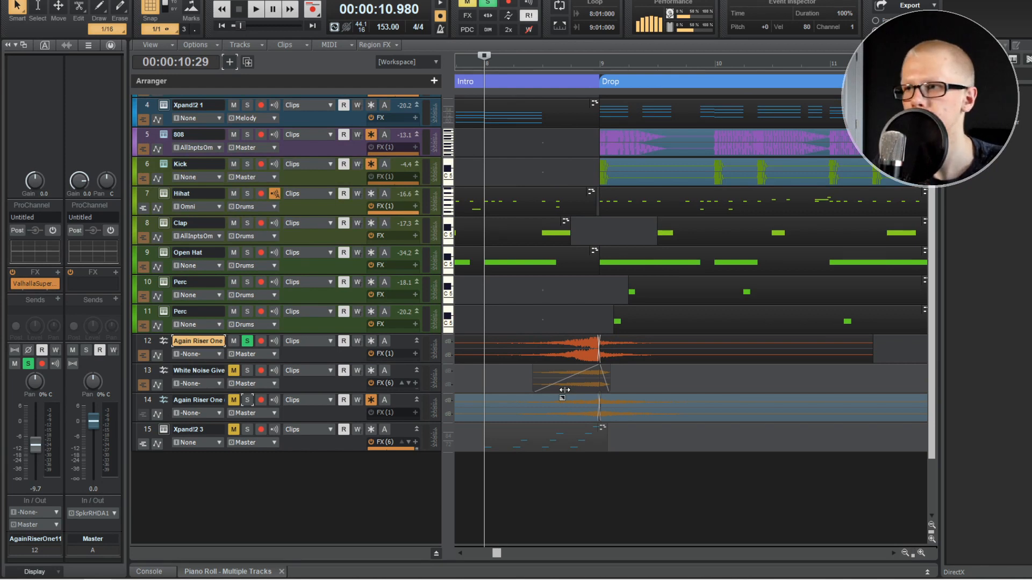
pyautogui.press('space')
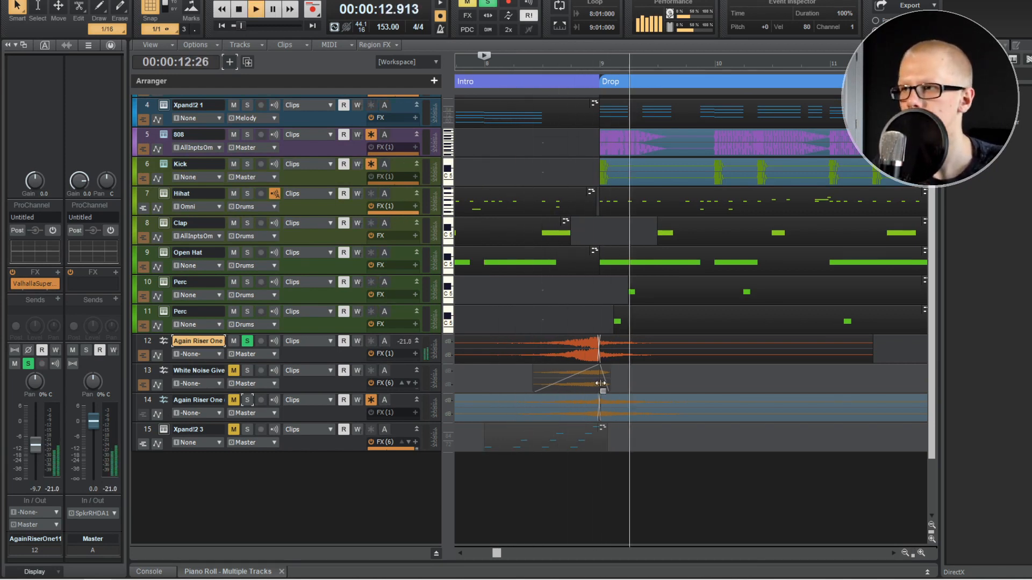
pyautogui.scroll(-2, 601, 383)
pyautogui.press('space')
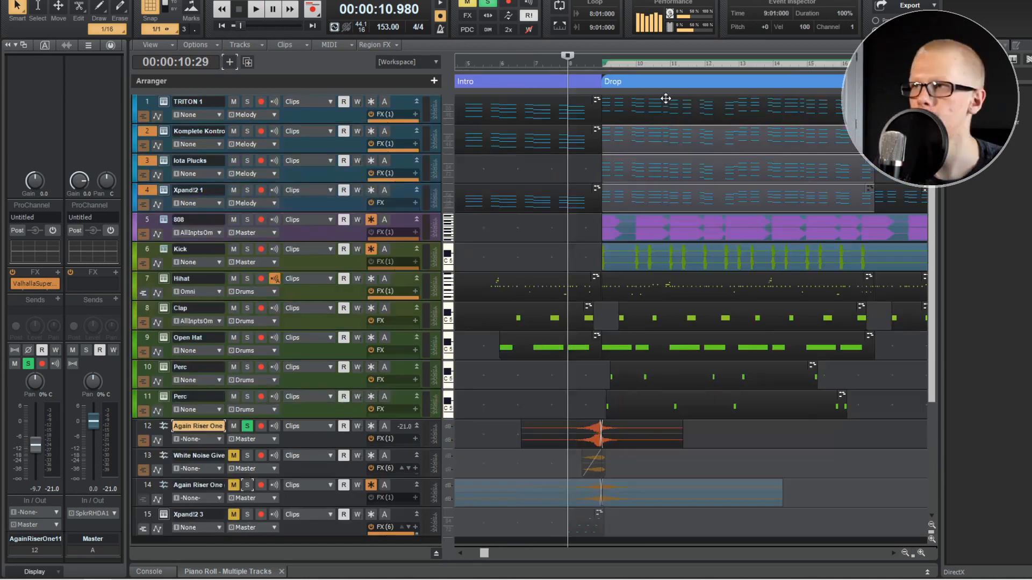
# - Add the TRITON 1 Drop clip to the selection and copy the four melody clips to empty space past the song's end at measure 147
pyautogui.keyDown('ctrl'); pyautogui.click(649, 109); pyautogui.keyUp('ctrl')
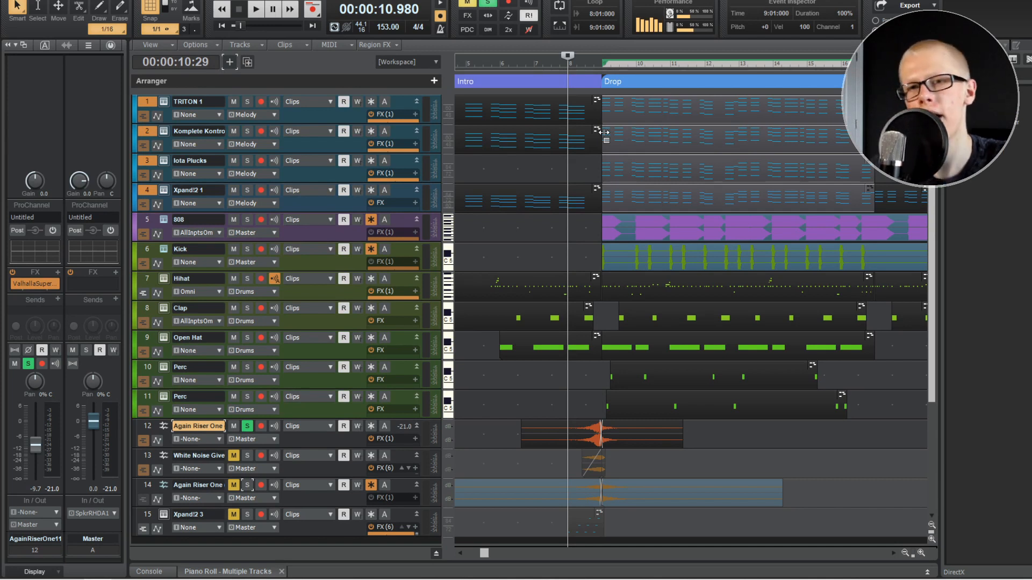
pyautogui.scroll(-8, 514, 108)
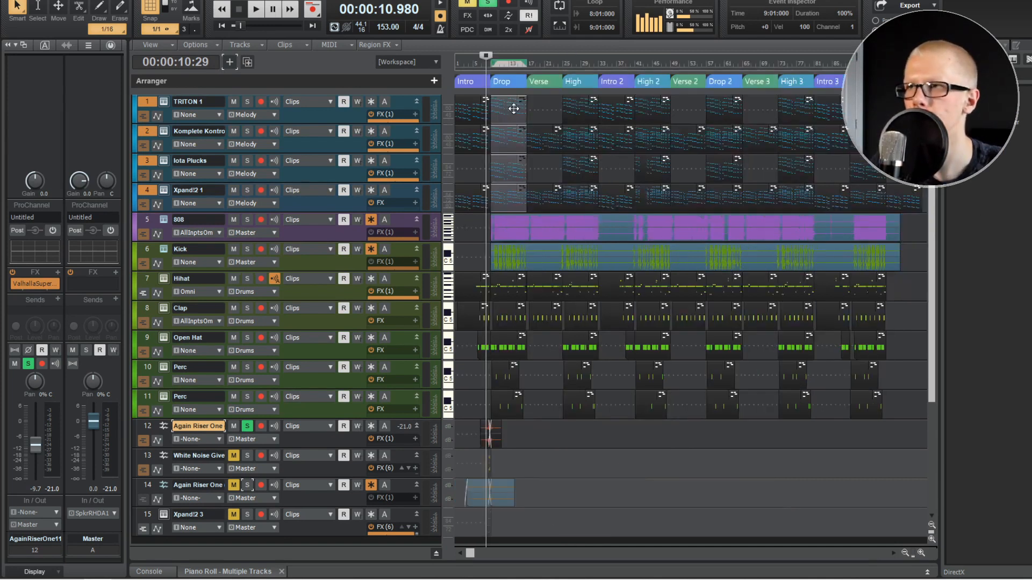
pyautogui.moveTo(478, 104); pyautogui.dragTo(755, 118)
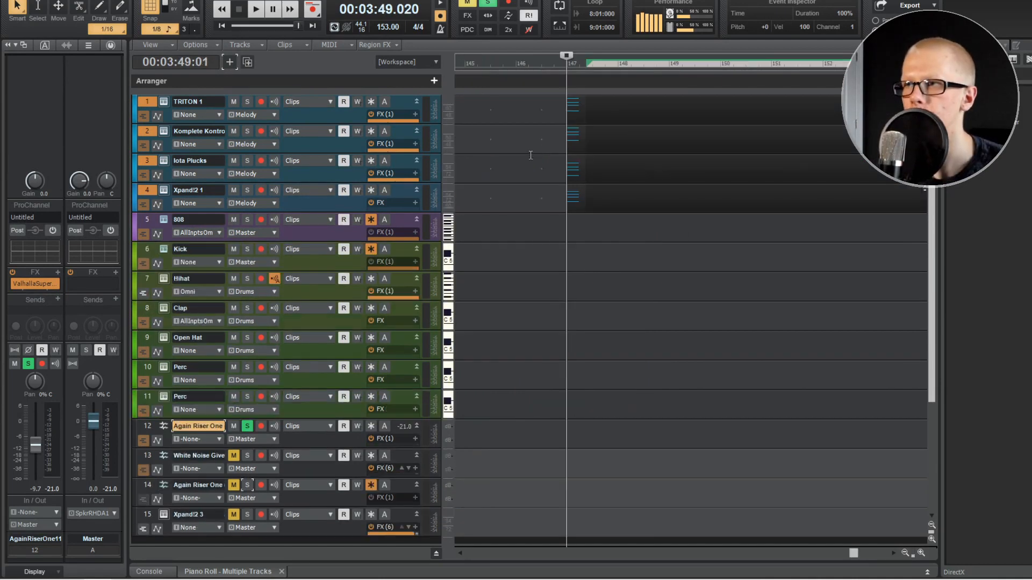
# - Play the melody tracks' isolated chord at measure 147
pyautogui.hscroll(1, 623, 130)
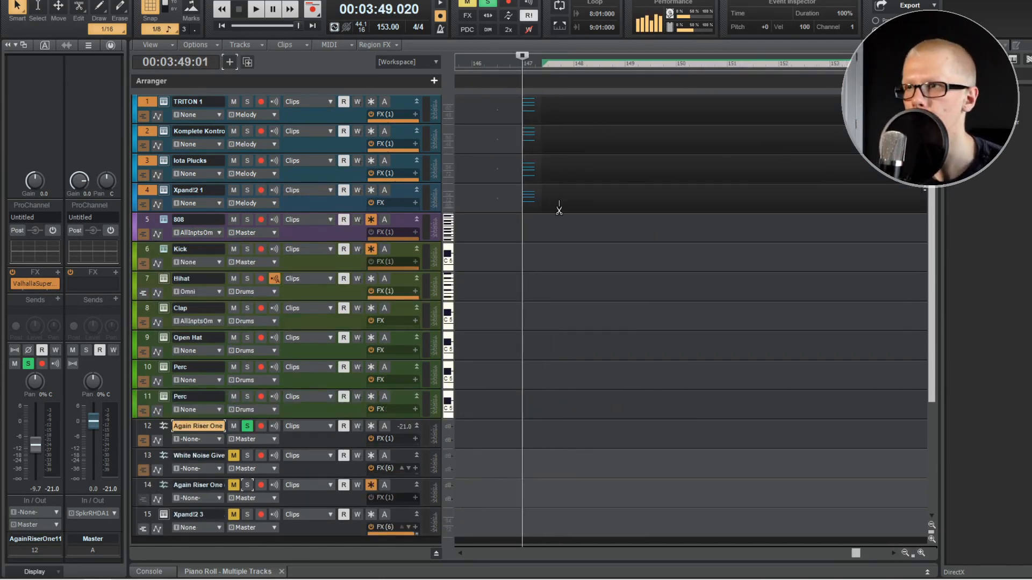
pyautogui.press('space')
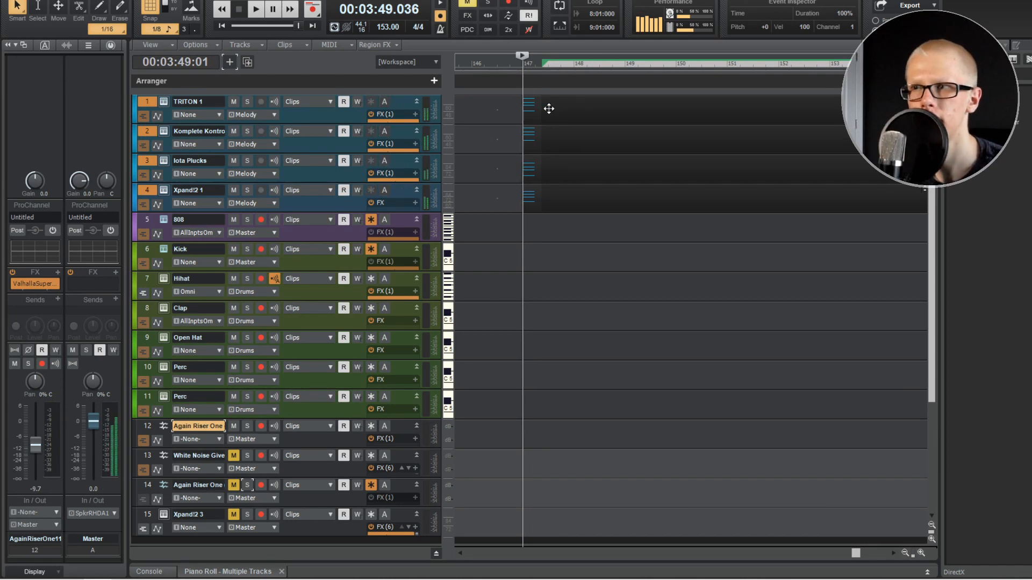
pyautogui.press('space')
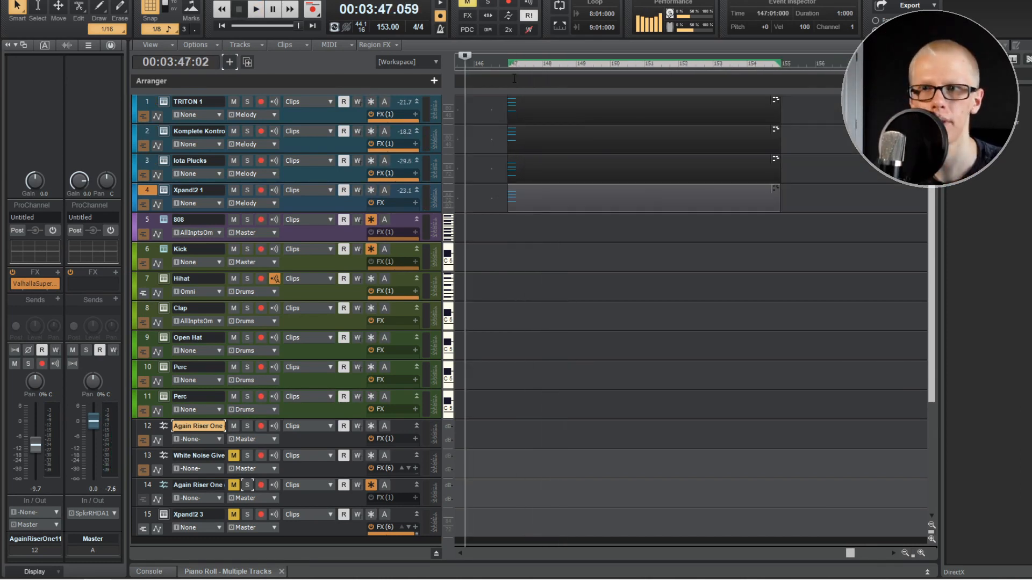
# - Look up the Export module in the control bar's list of modules and close the list
pyautogui.click(551, 260)
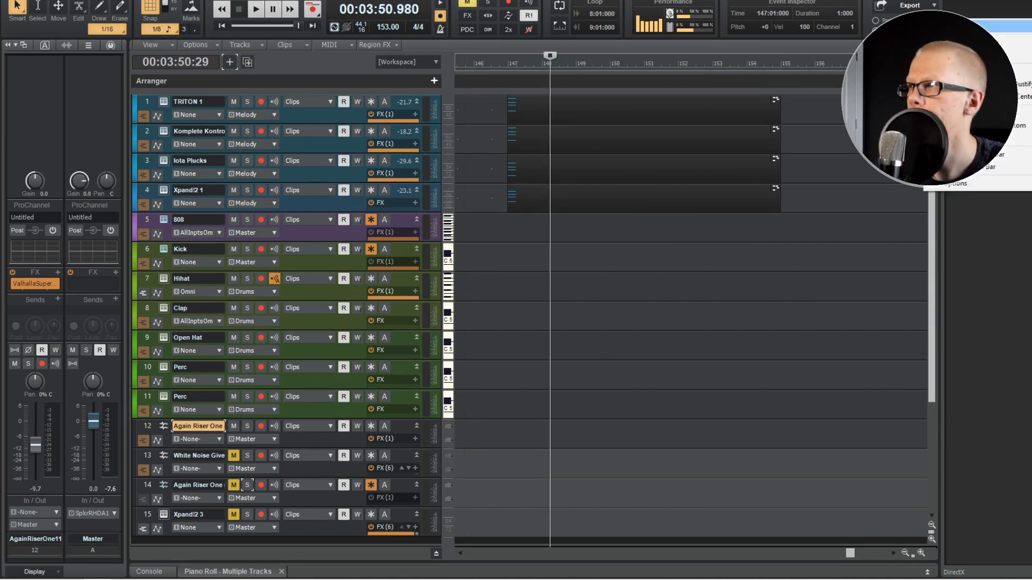
pyautogui.rightClick(1003, 15)
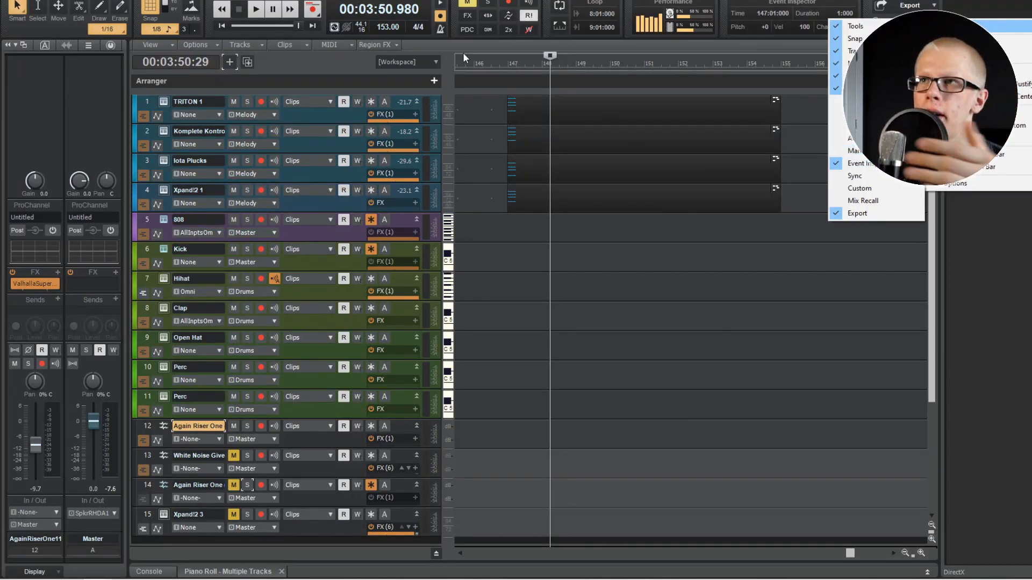
pyautogui.click(795, 320)
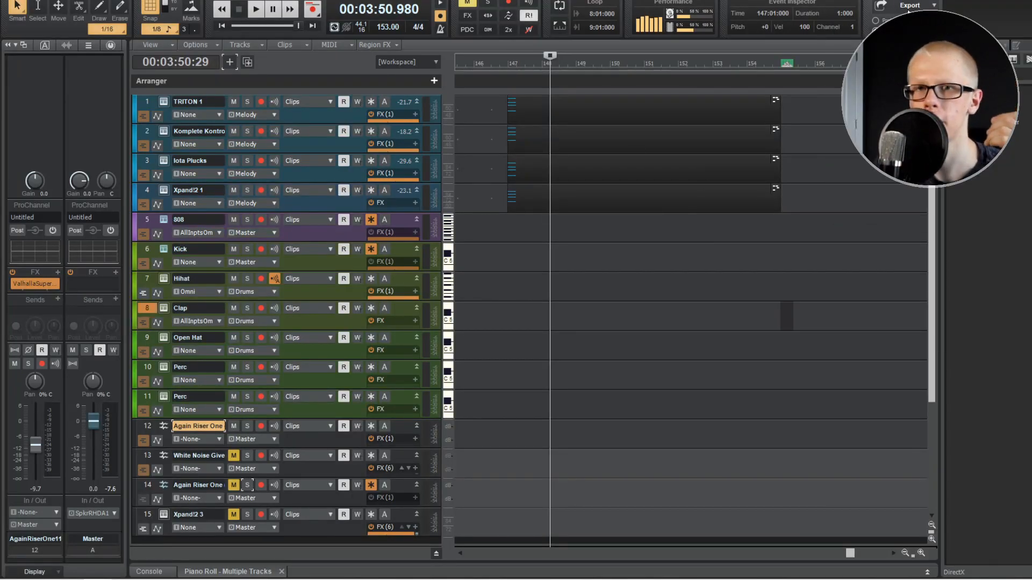
# - Select all clips and limit the time selection to the chord and its tail, from 147:01 to about halfway through measure 149
pyautogui.hotkey('ctrl', 'End')
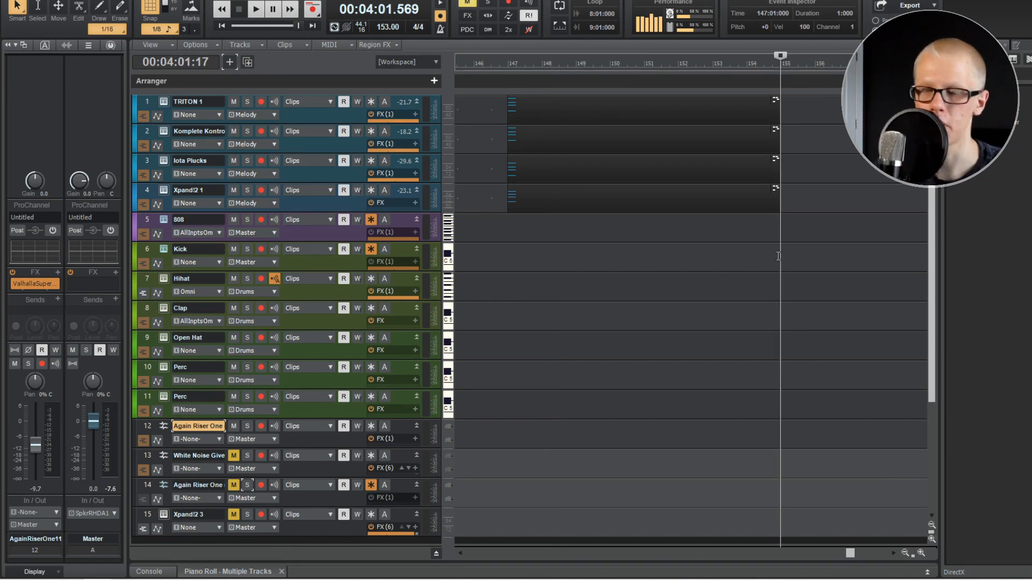
pyautogui.hotkey('ctrl', 'a')
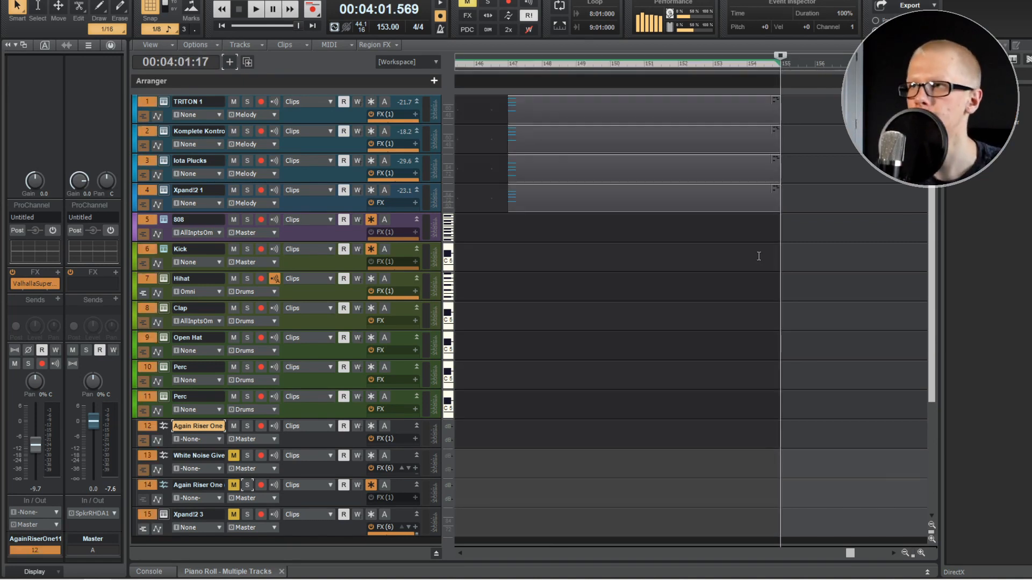
pyautogui.scroll(-8, 659, 267)
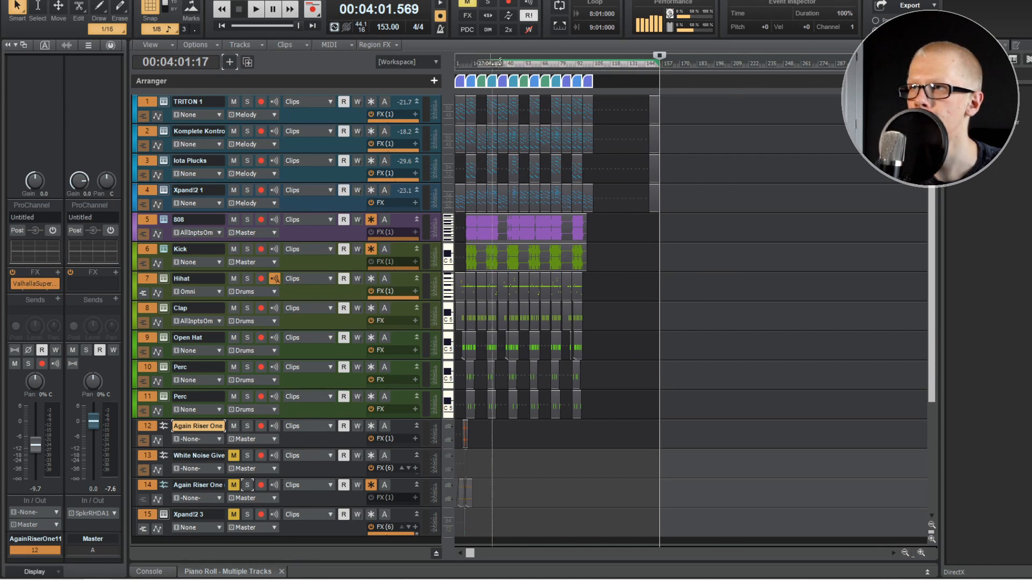
pyautogui.scroll(8, 649, 101)
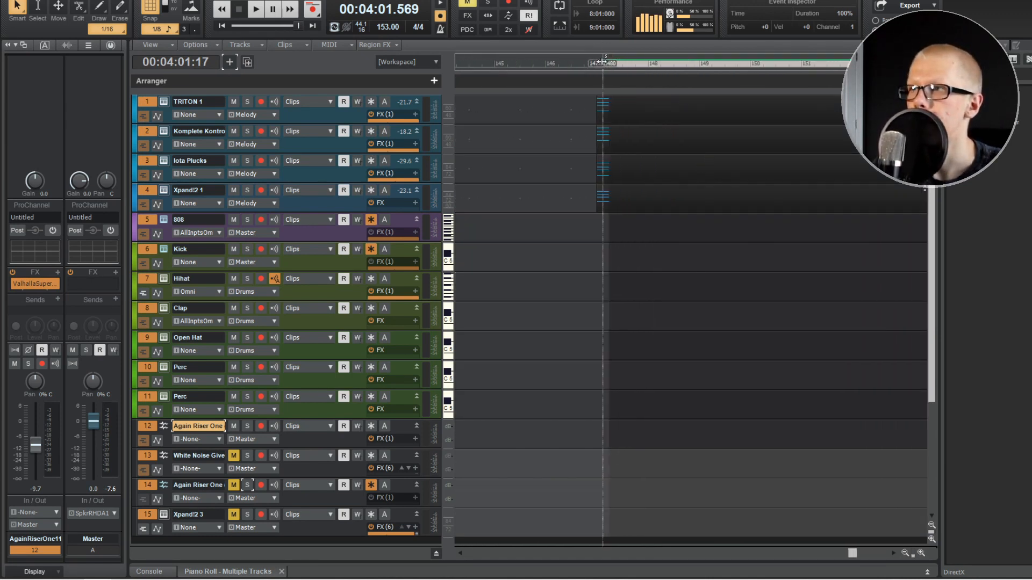
pyautogui.moveTo(609, 63); pyautogui.dragTo(597, 64)
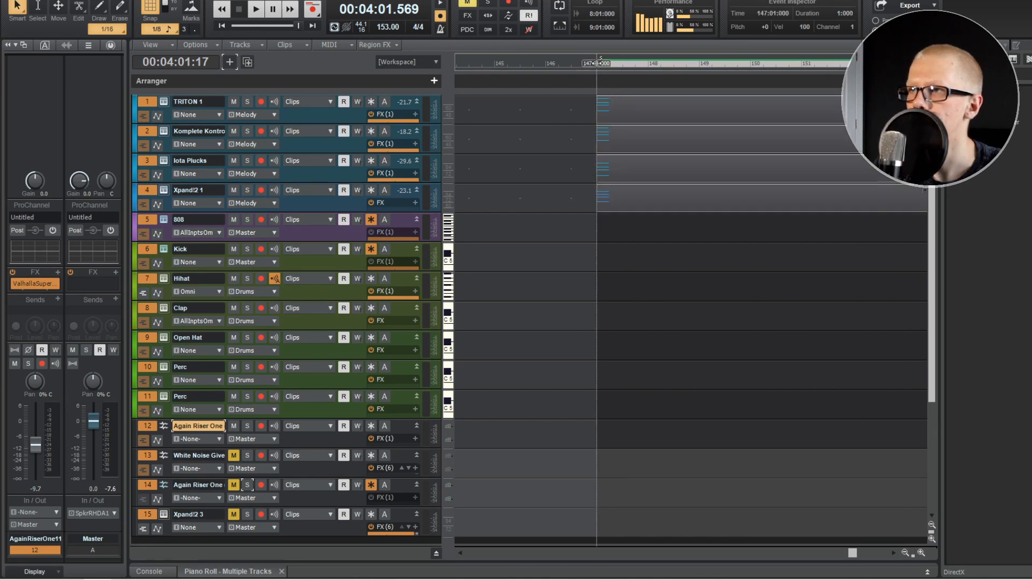
pyautogui.hscroll(6, 584, 146)
pyautogui.hscroll(3, 585, 146)
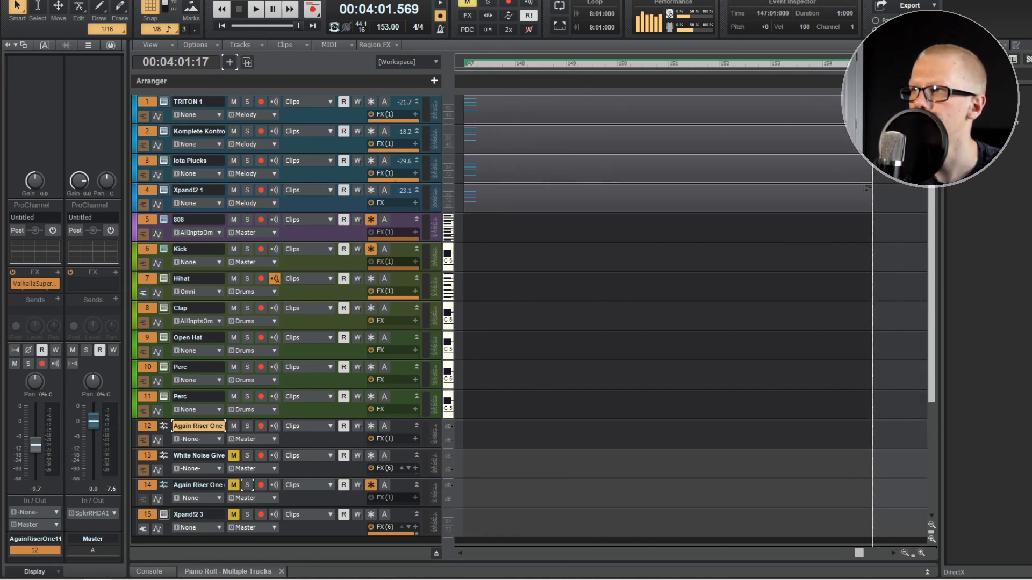
pyautogui.moveTo(873, 64); pyautogui.dragTo(597, 83)
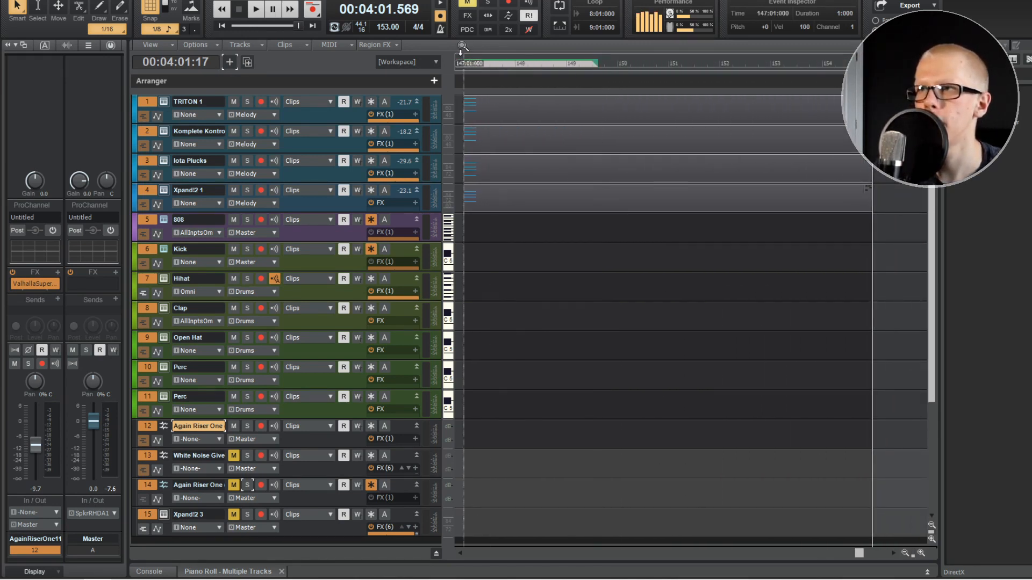
# - Set the playhead to the start of measure 147 and play the selected range to check the chord's fade-out
pyautogui.hscroll(-1, 466, 99)
pyautogui.hscroll(-1, 467, 99)
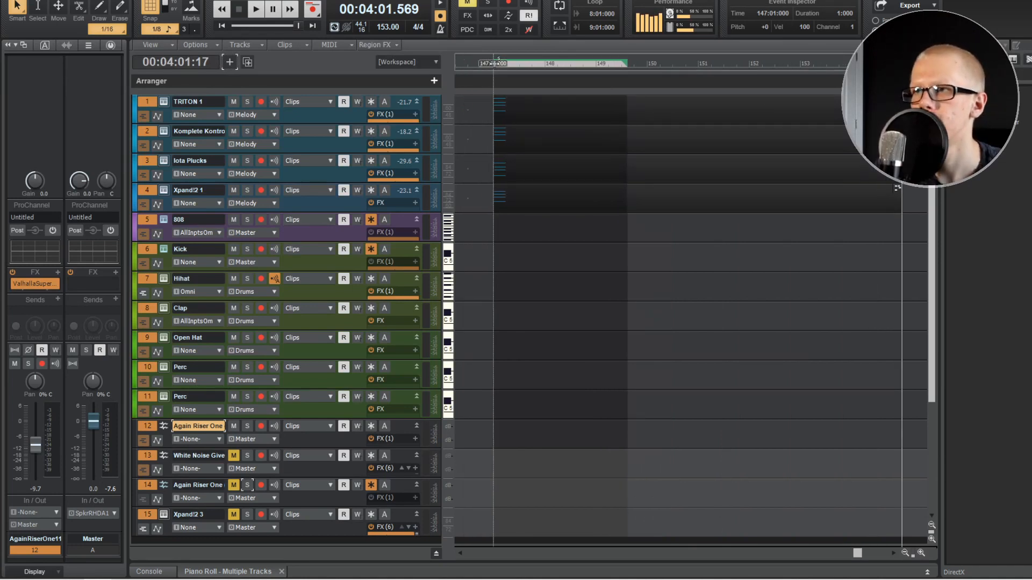
pyautogui.click(492, 65)
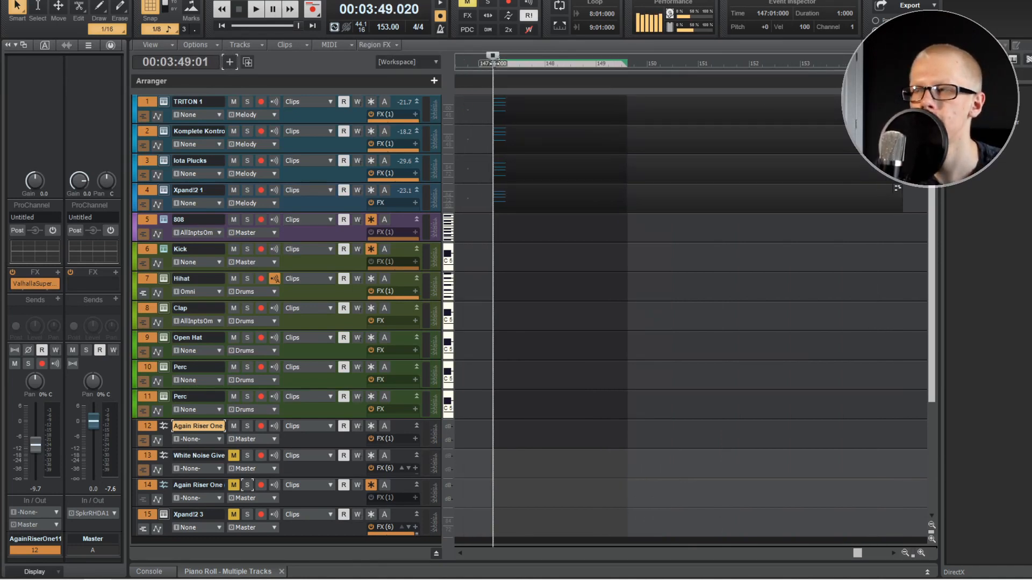
pyautogui.press('space')
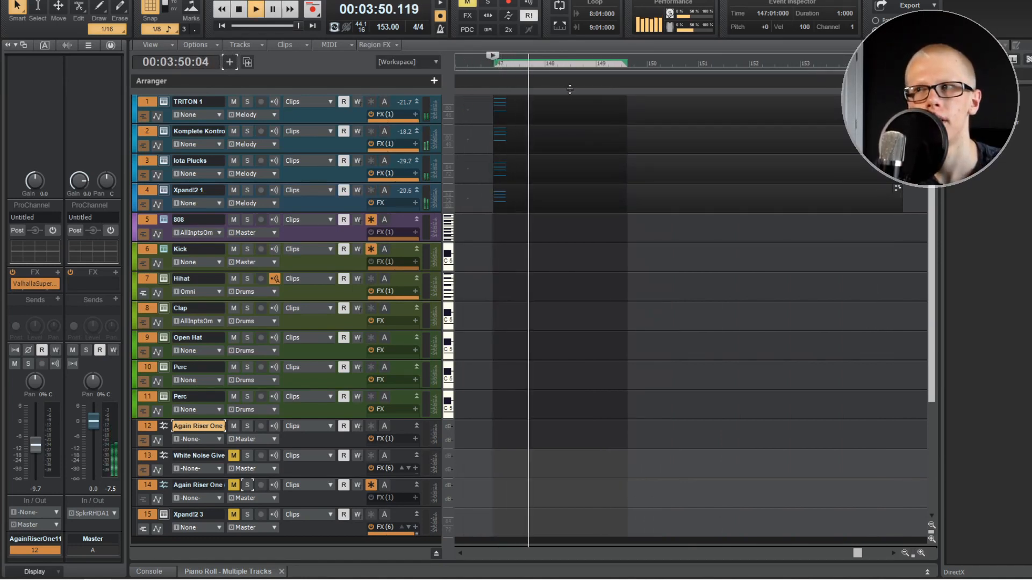
pyautogui.press('space')
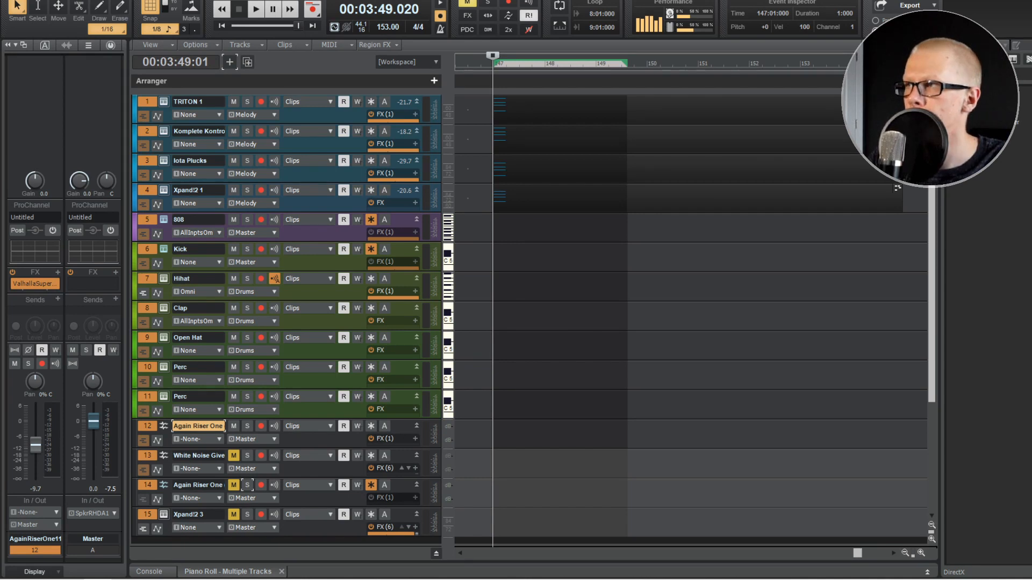
# - Start exporting the selected time range as audio in WAV format
pyautogui.click(906, 6)
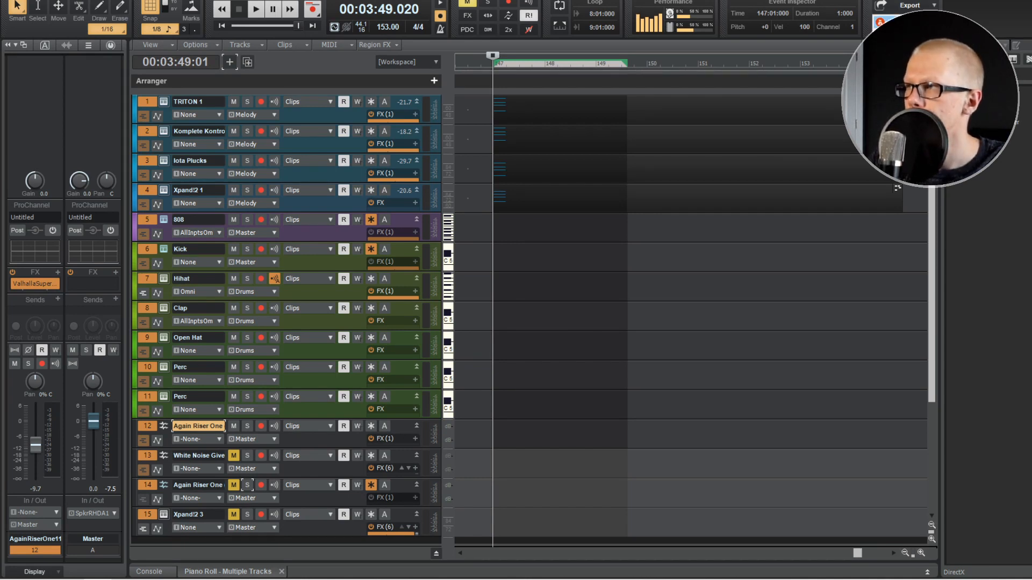
pyautogui.moveTo(905, 38)
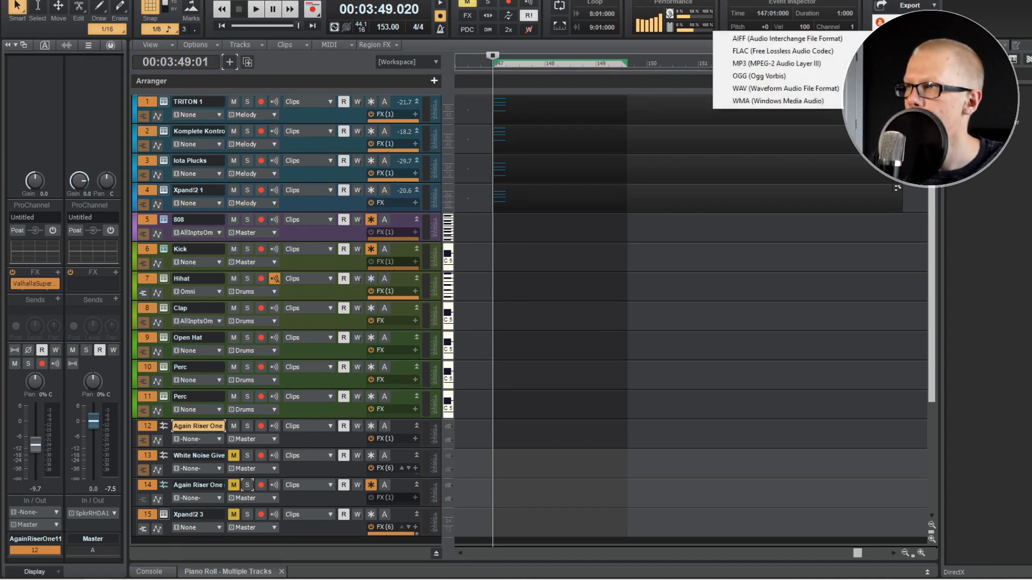
pyautogui.click(817, 88)
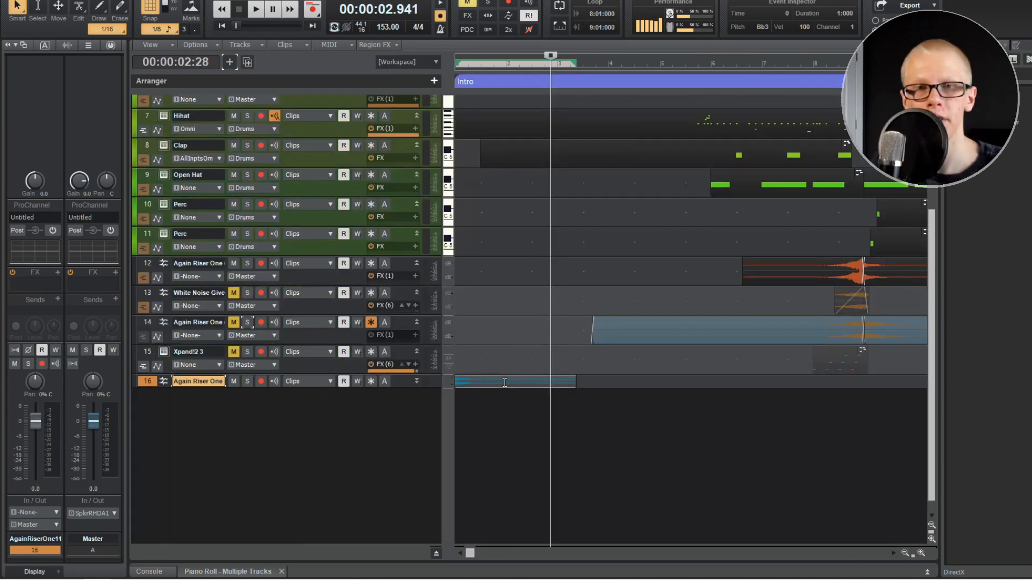
# - Move the audio clip on track 16 so it ends exactly at the start of the Drop, and set the playhead to 9:01
pyautogui.moveTo(539, 378); pyautogui.dragTo(788, 375)
pyautogui.scroll(4, 867, 378)
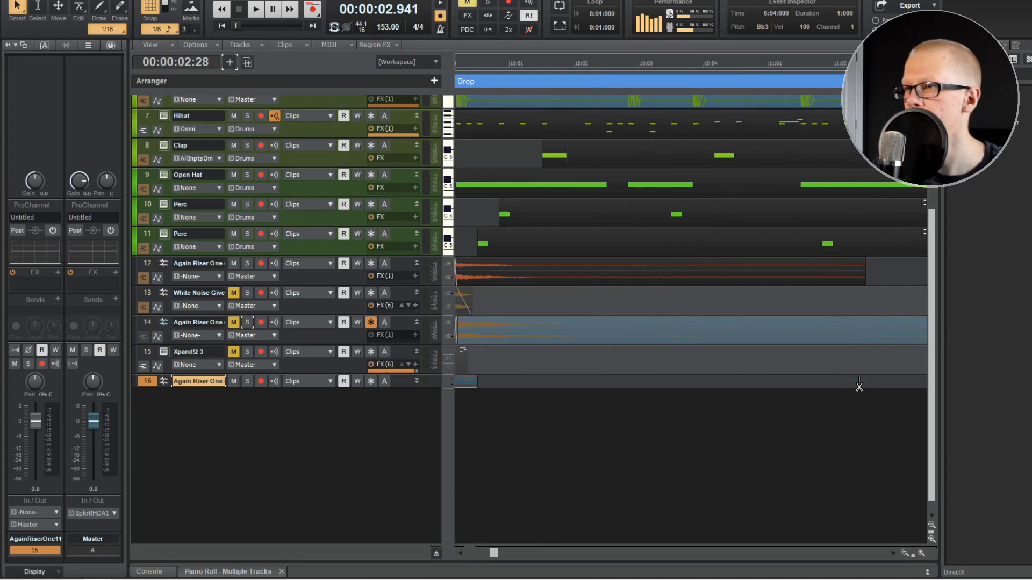
pyautogui.hscroll(-5, 487, 434)
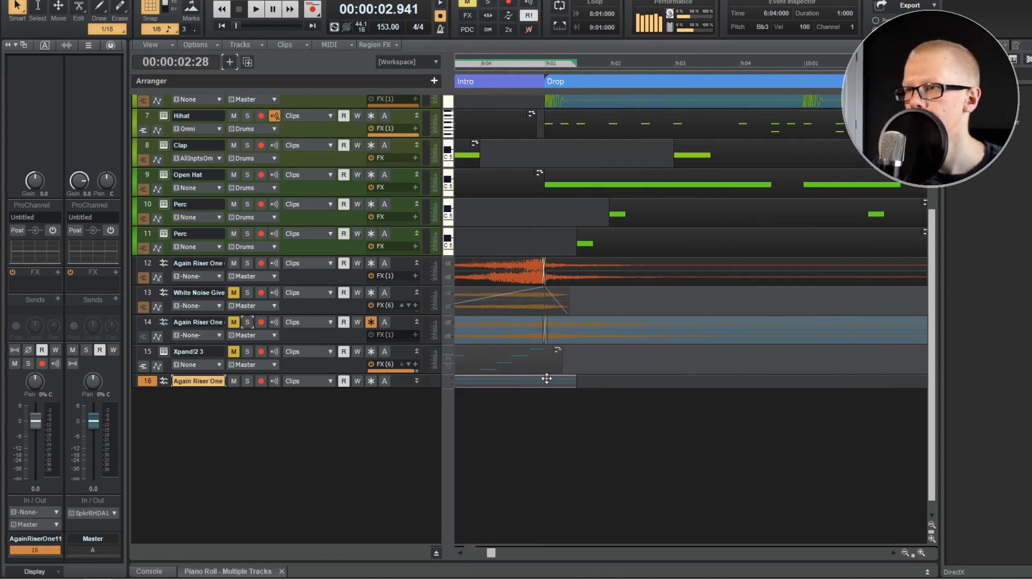
pyautogui.moveTo(541, 381); pyautogui.dragTo(536, 381)
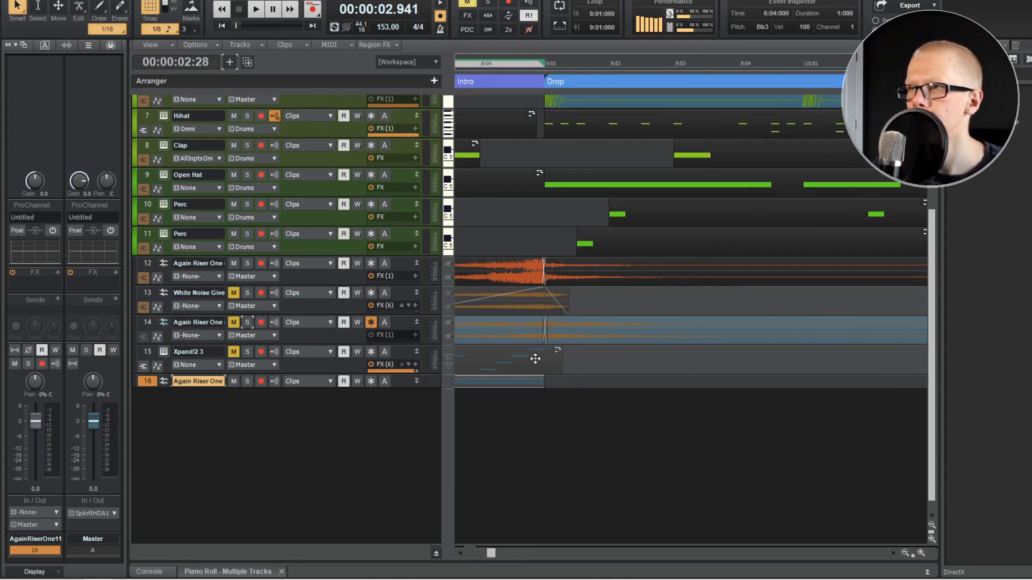
pyautogui.click(546, 62)
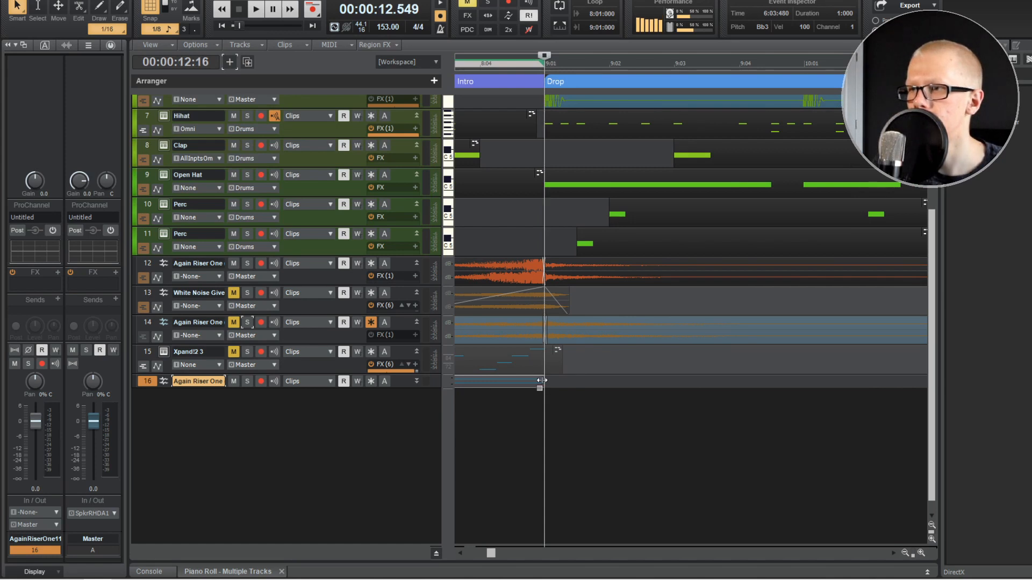
# - Copy the track 16 clip so the duplicate starts at 9:01, and select the original clip before the Drop
pyautogui.scroll(-5, 540, 382)
pyautogui.moveTo(482, 379); pyautogui.dragTo(605, 376)
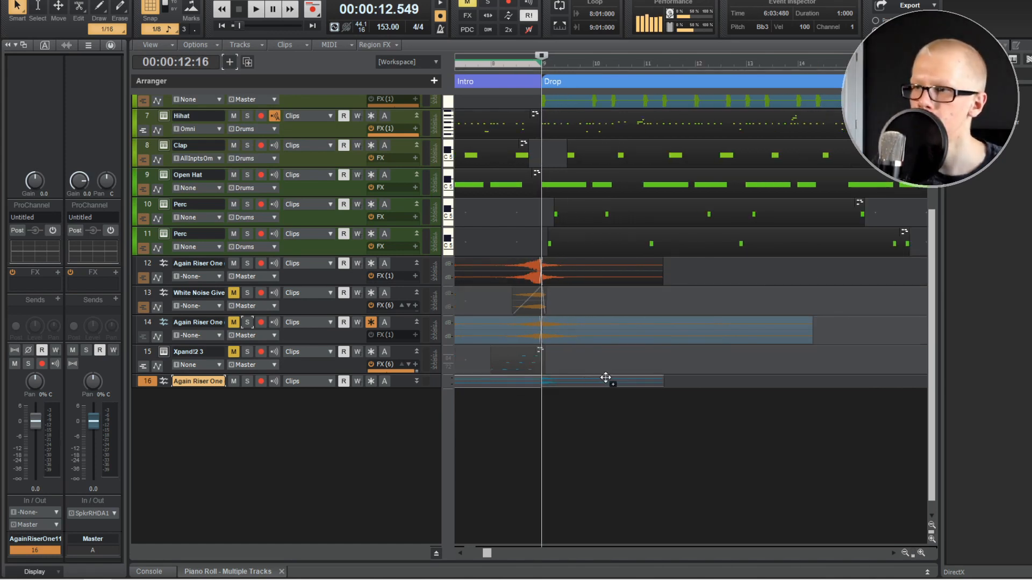
pyautogui.scroll(6, 568, 386)
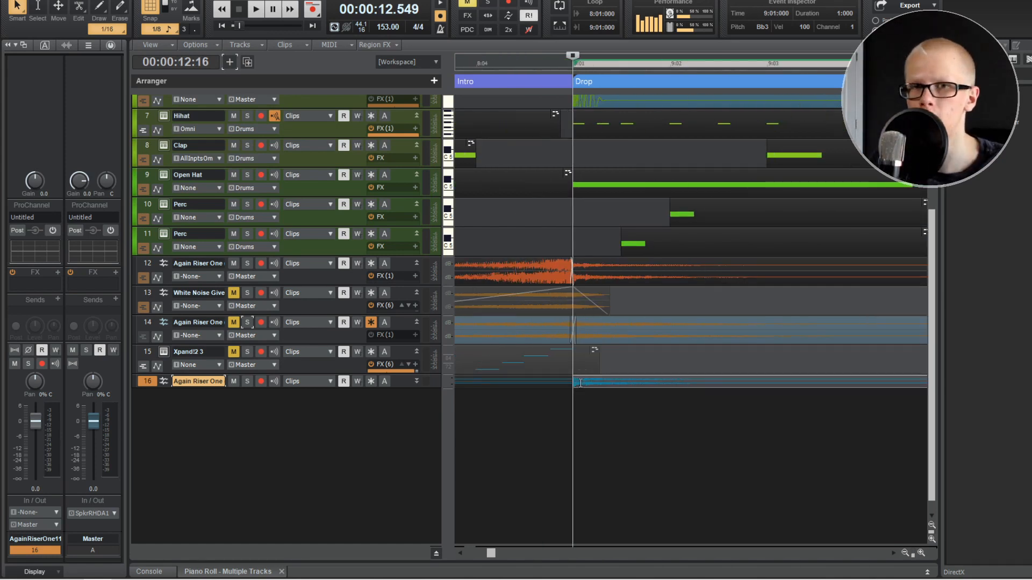
pyautogui.scroll(-6, 548, 381)
pyautogui.click(522, 381)
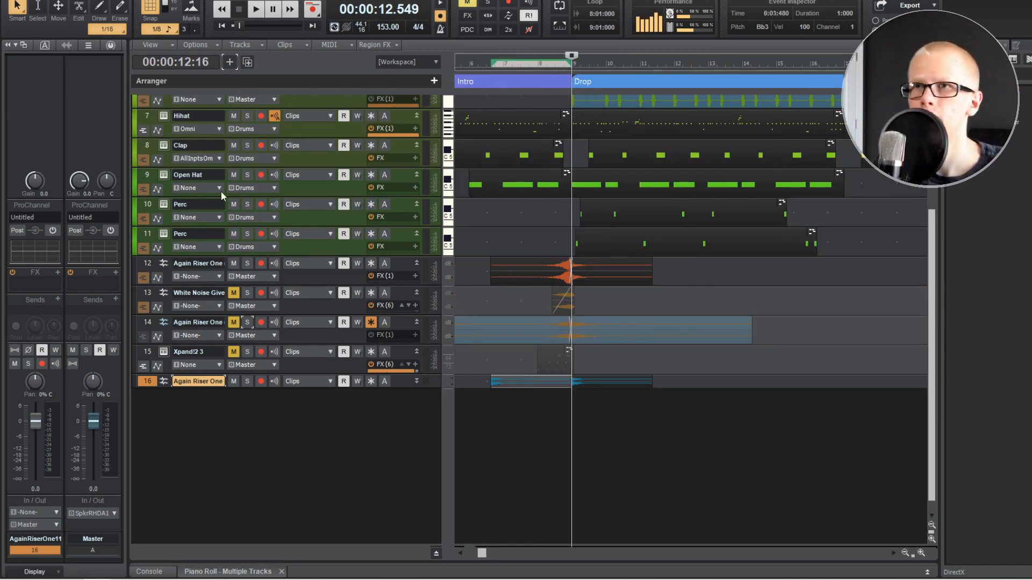
# - Reverse the selected track 16 clip before the Drop and play the soloed track across measure 9
pyautogui.click(112, 0)
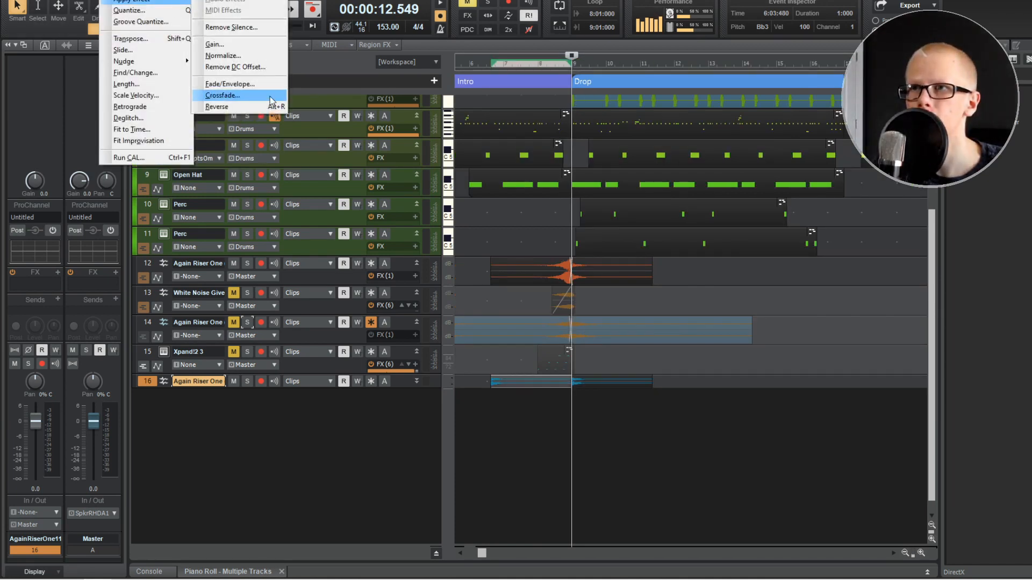
pyautogui.click(236, 106)
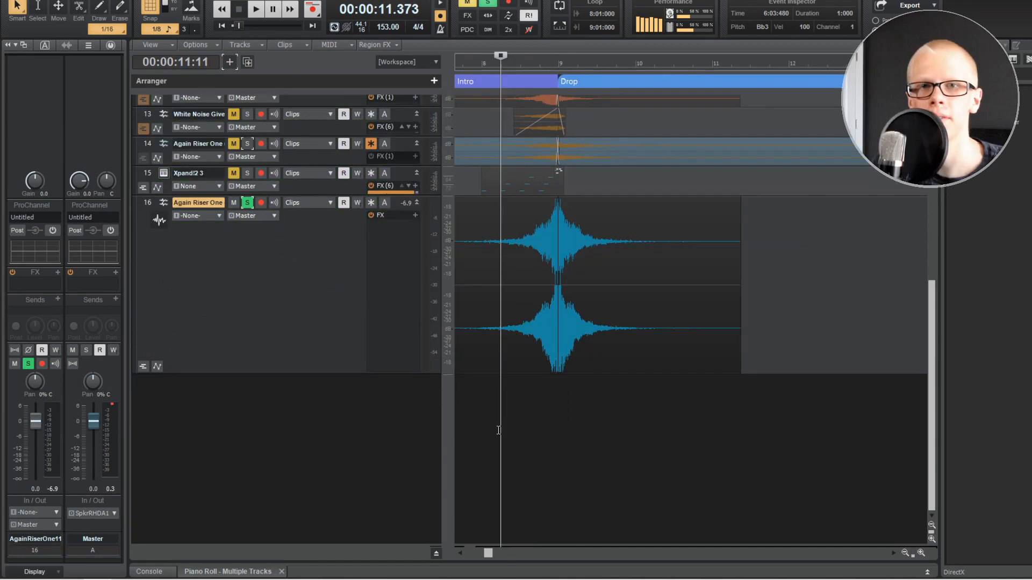
pyautogui.press('space')
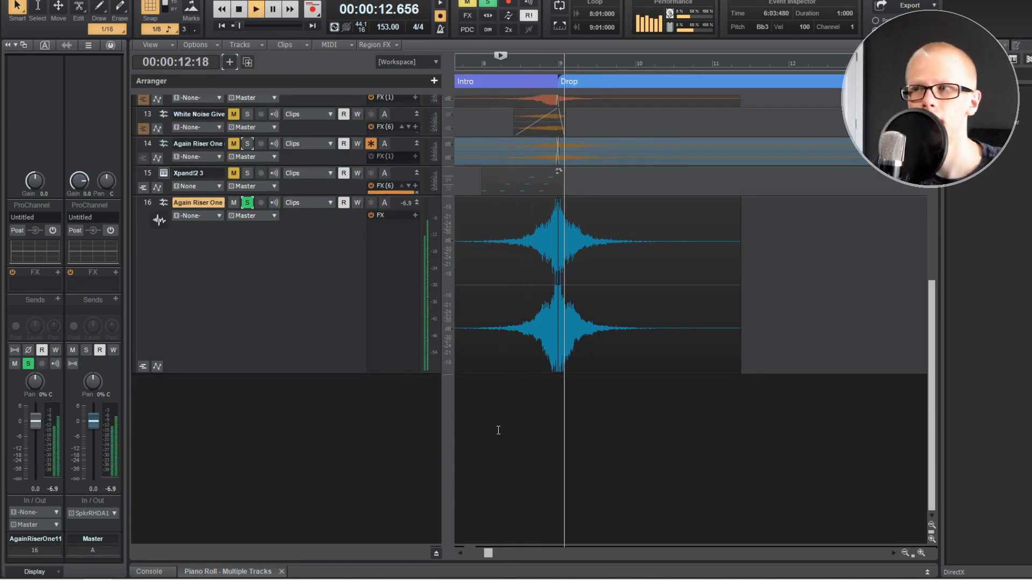
pyautogui.press('space')
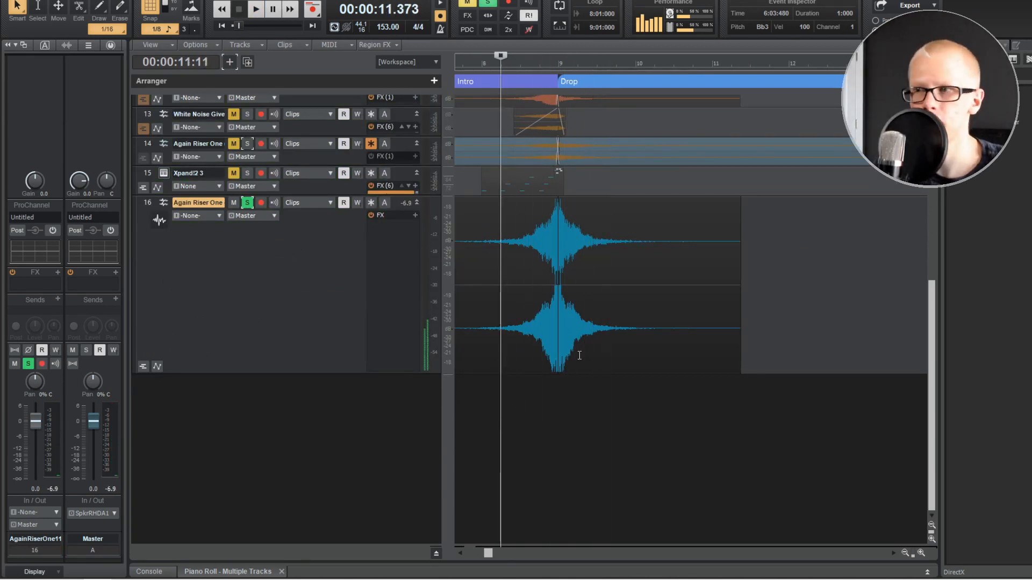
# - Turn off snapping and nudge the two track 16 clips toward each other so they overlap slightly at the start of the Drop
pyautogui.scroll(2, 538, 353)
pyautogui.scroll(5, 538, 353)
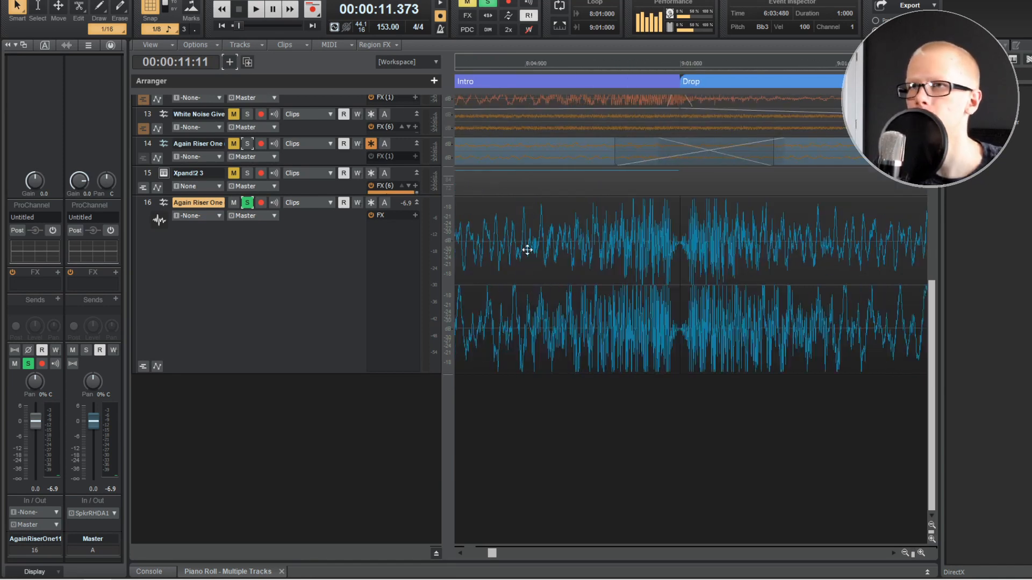
pyautogui.click(150, 10)
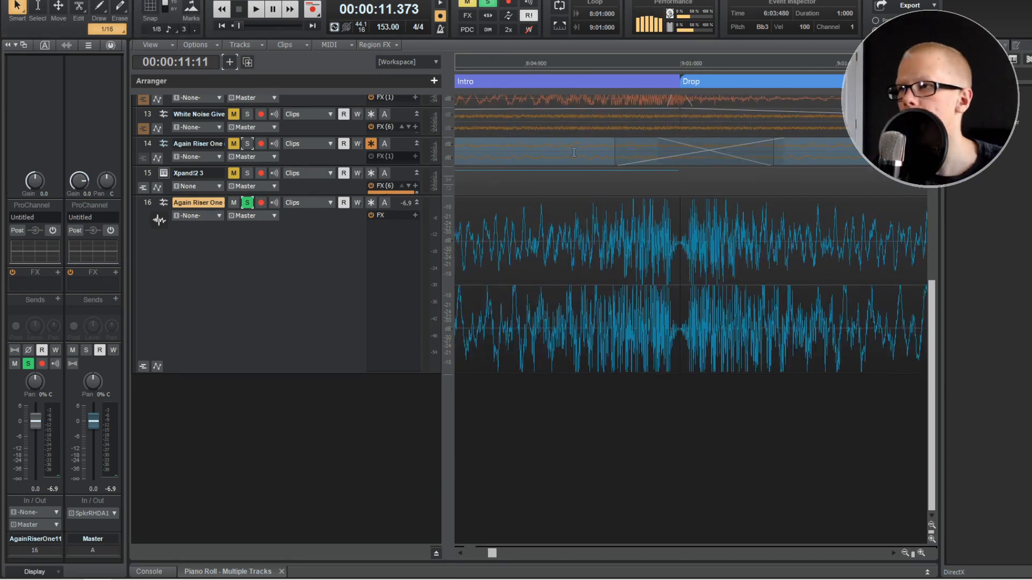
pyautogui.click(645, 230)
pyautogui.moveTo(646, 230); pyautogui.dragTo(658, 231)
pyautogui.moveTo(776, 247); pyautogui.dragTo(764, 248)
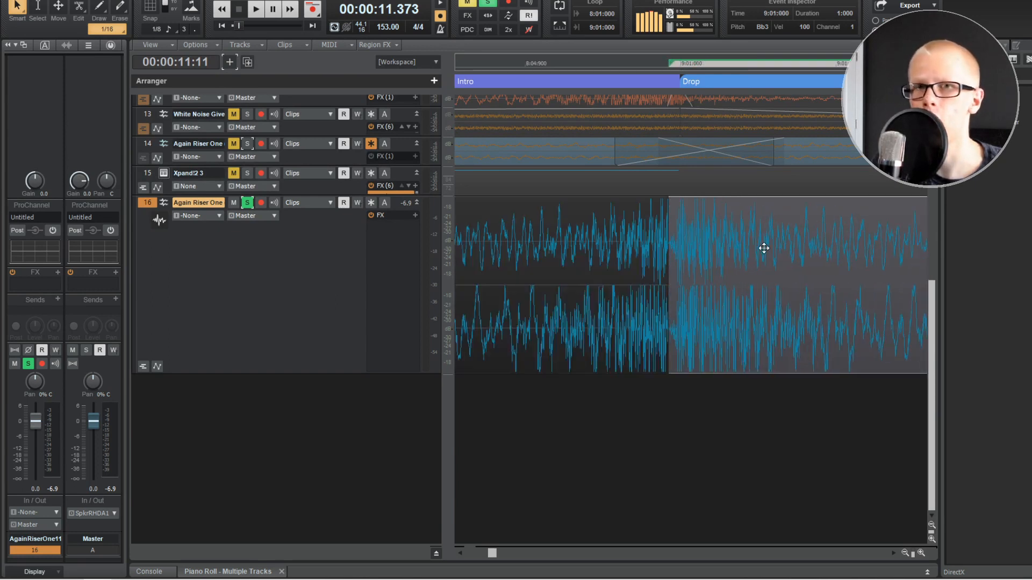
# - Fade in the later track 16 clip and fade out the earlier one across their overlap, and play the transition
pyautogui.moveTo(668, 201); pyautogui.dragTo(699, 192)
pyautogui.click(640, 225)
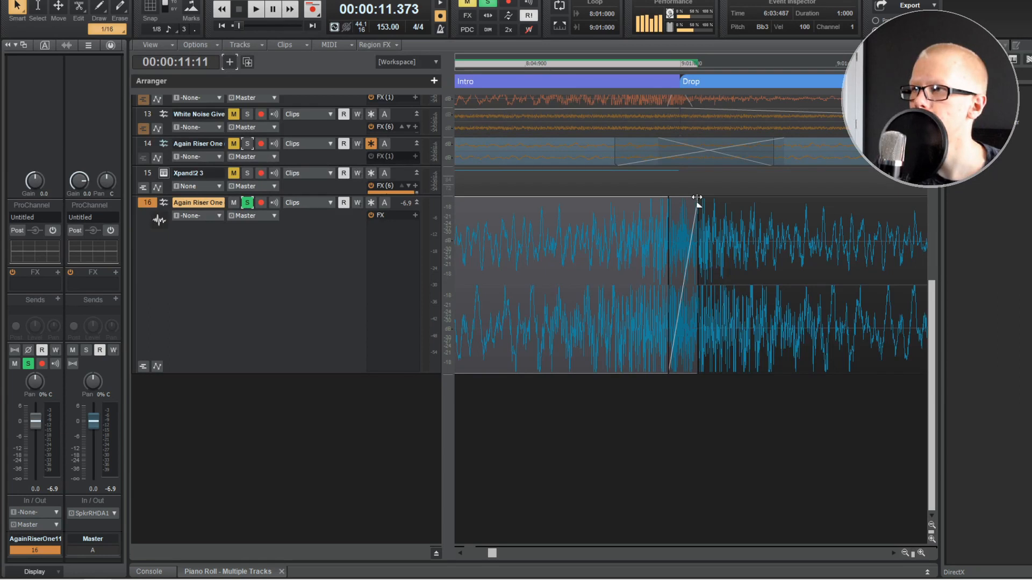
pyautogui.moveTo(695, 199); pyautogui.dragTo(666, 201)
pyautogui.scroll(-4, 640, 301)
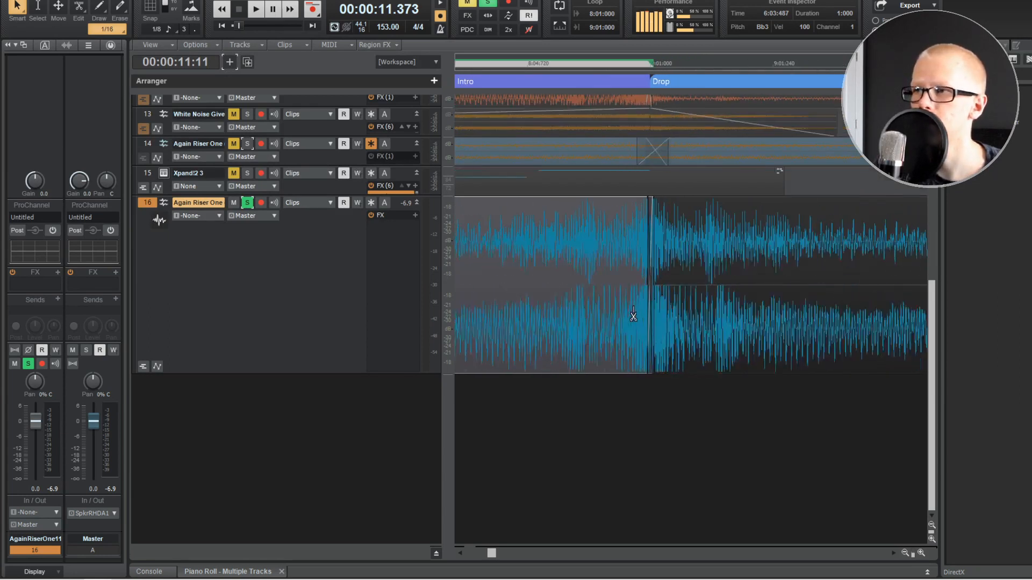
pyautogui.press('space')
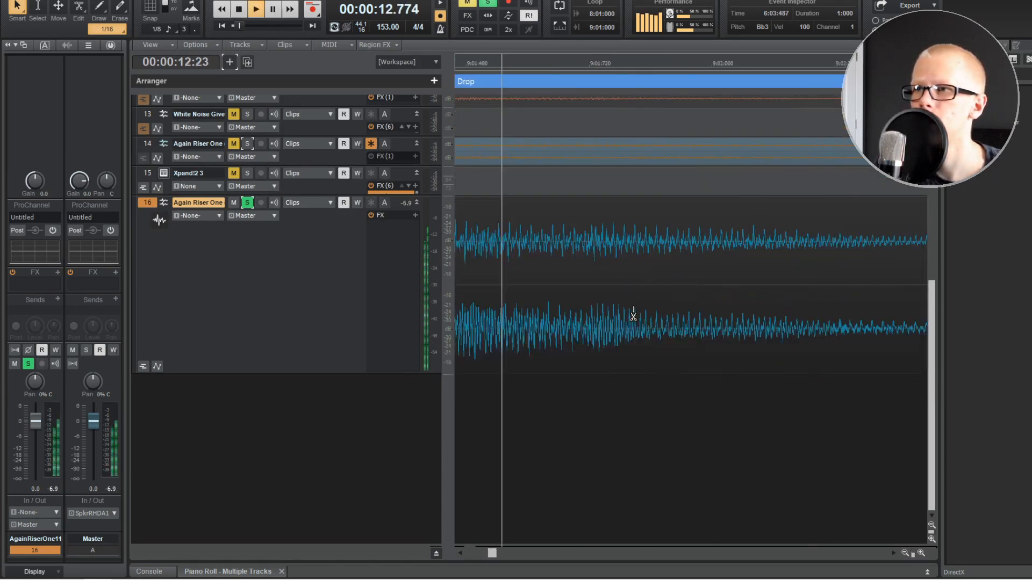
pyautogui.press('space')
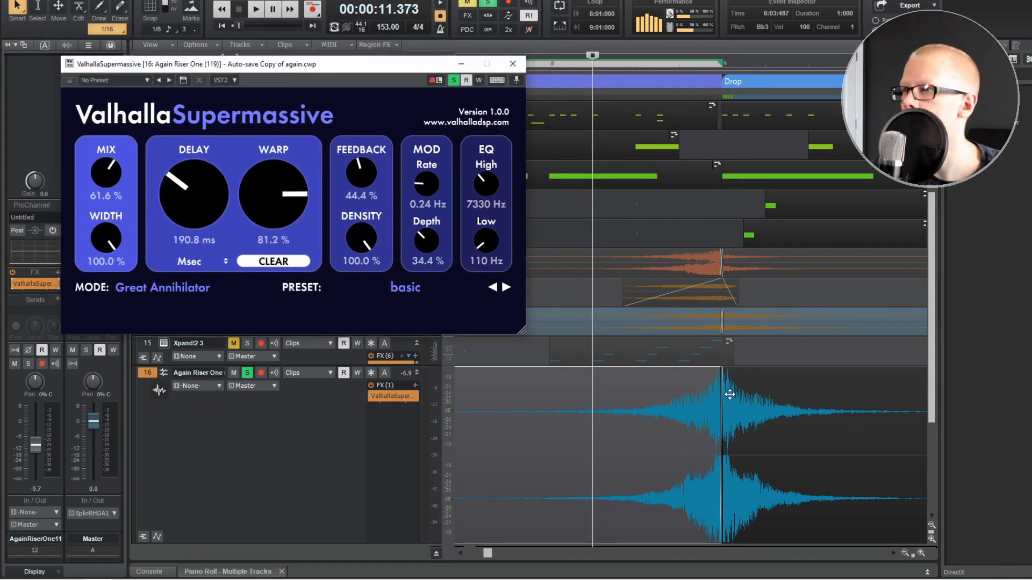
# - Play the soloed track 16 riser through ValhallaSupermassive into the Drop to check the reverb
pyautogui.press('space')
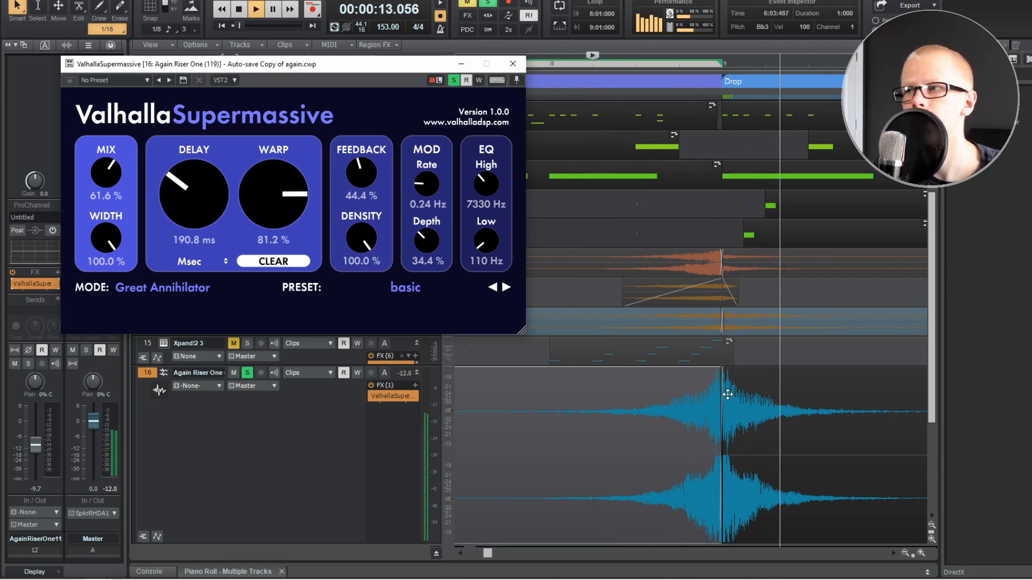
pyautogui.scroll(-3, 723, 400)
pyautogui.press('space')
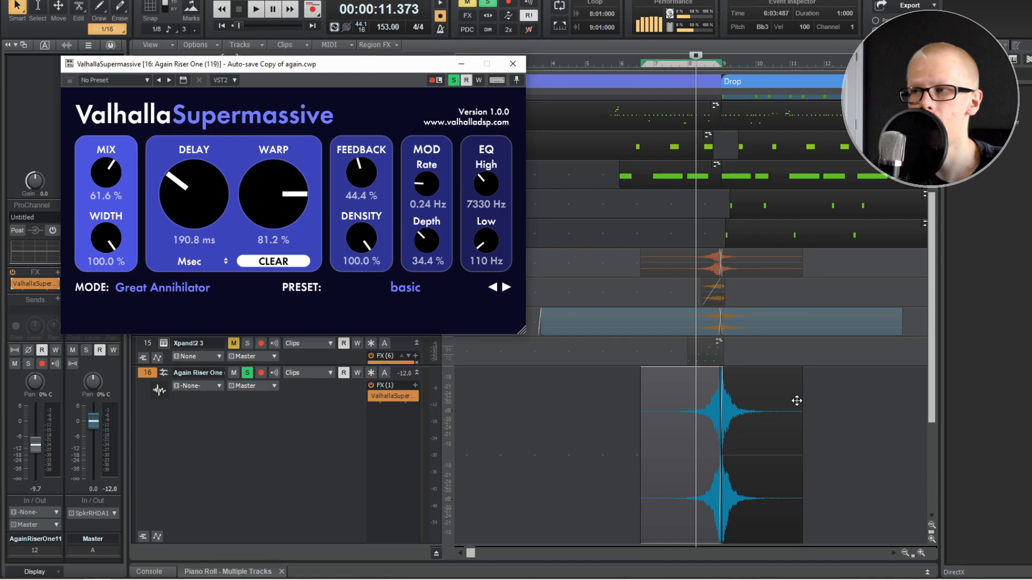
# - Lower the gain of the track 16 clip after the Drop by 12 dB on both channels using the Gain effect
pyautogui.click(773, 386)
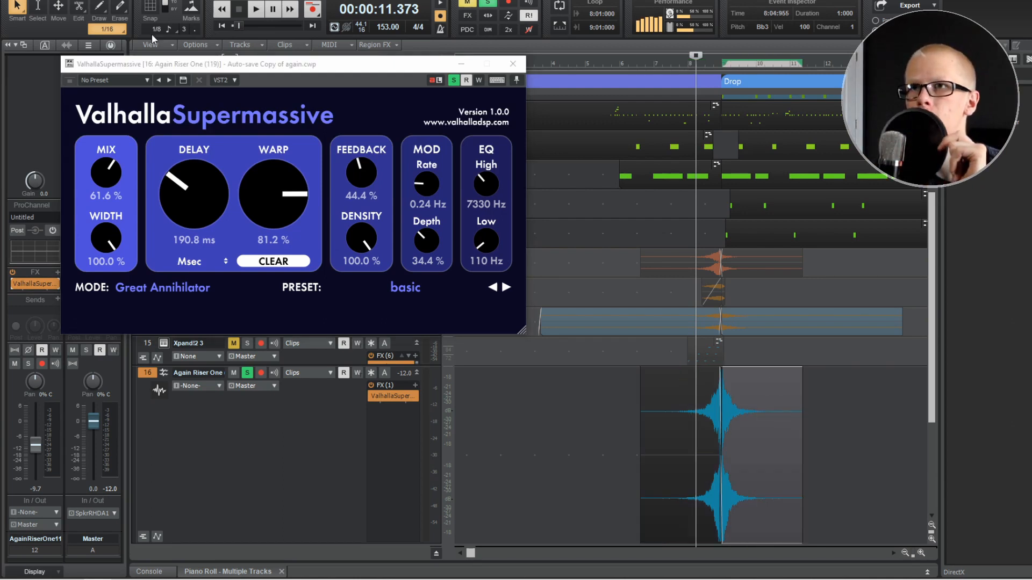
pyautogui.click(112, 0)
pyautogui.moveTo(128, 2)
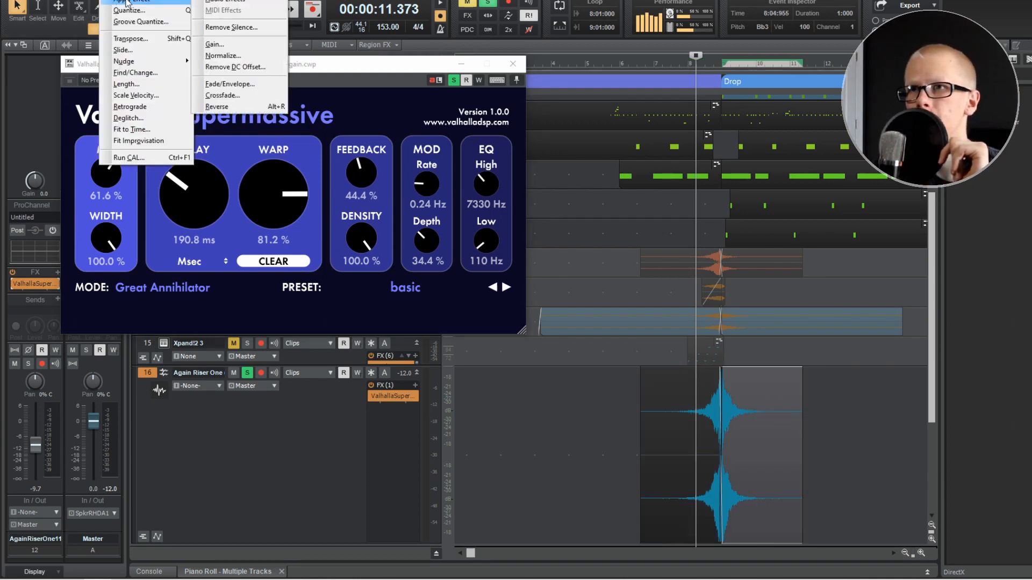
pyautogui.click(223, 44)
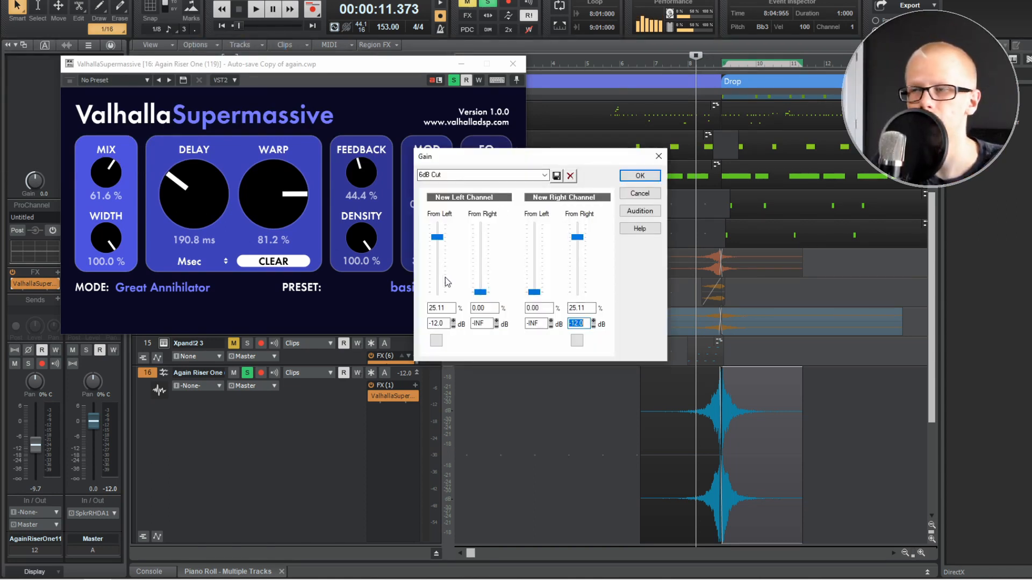
pyautogui.click(639, 175)
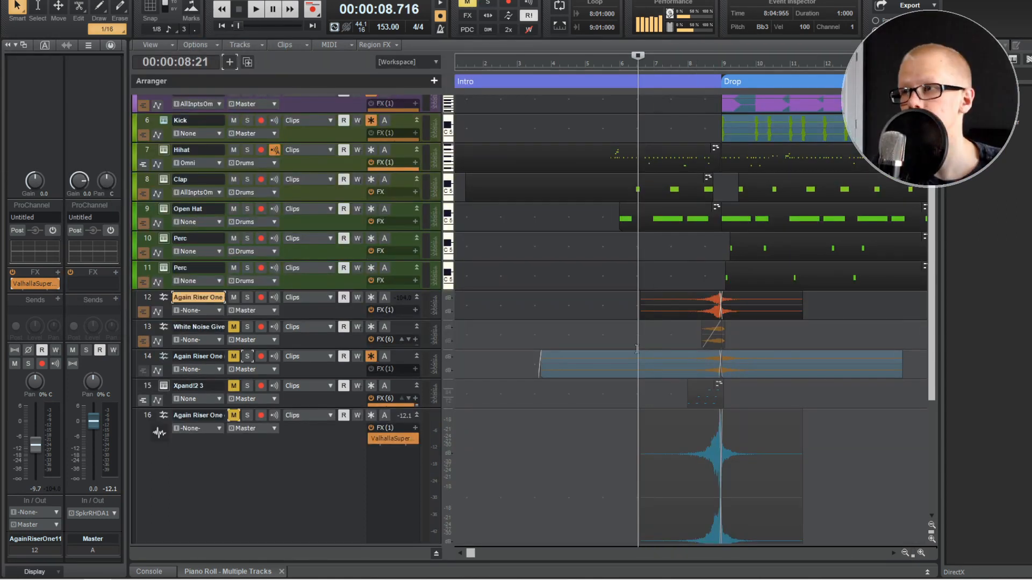
# - Play the full mix with the track 12 riser into the Drop, and audition the soloed white noise on track 13
pyautogui.press('space')
pyautogui.scroll(4, 636, 349)
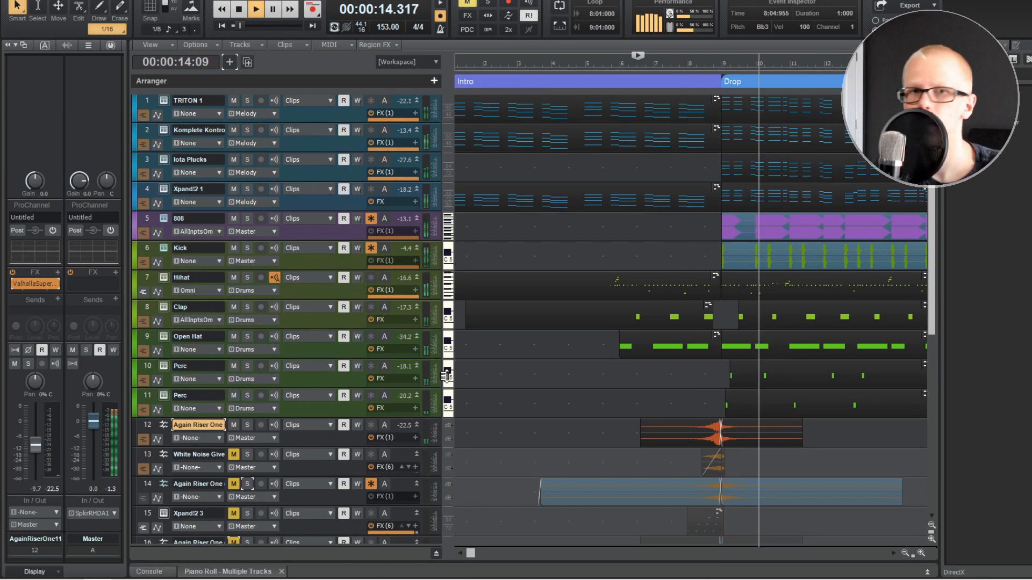
pyautogui.press('space')
pyautogui.scroll(-3, 437, 363)
pyautogui.press('space')
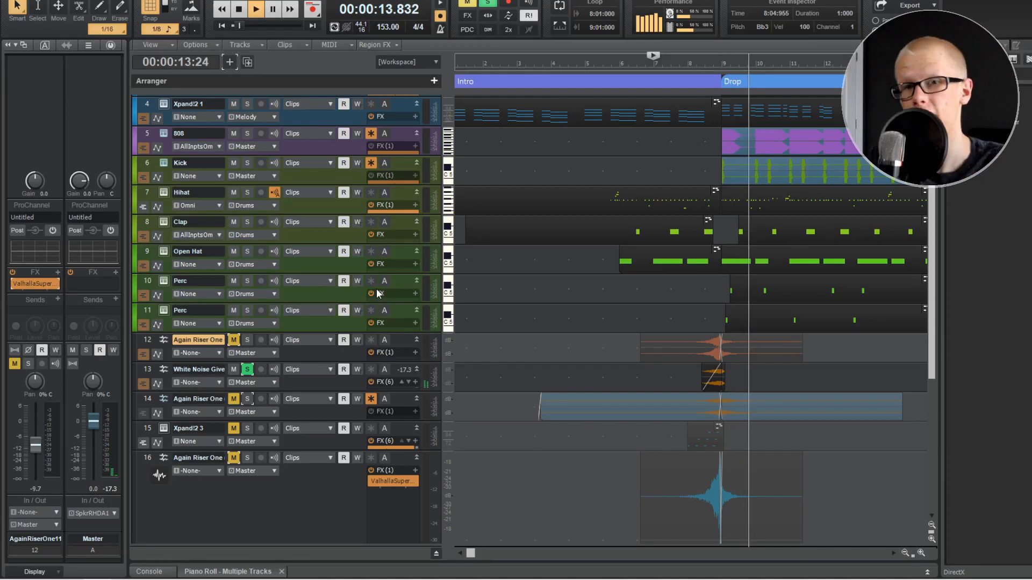
pyautogui.press('space')
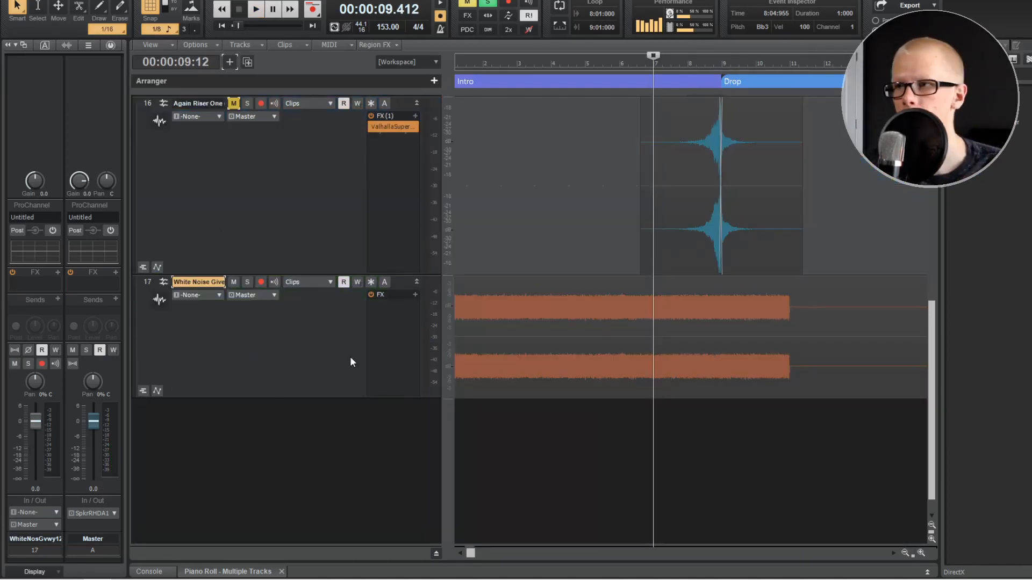
# - Move the white noise clip on track 17 to start at 6:02, split it at 10:03 and delete the remainder
pyautogui.moveTo(562, 317); pyautogui.dragTo(711, 342)
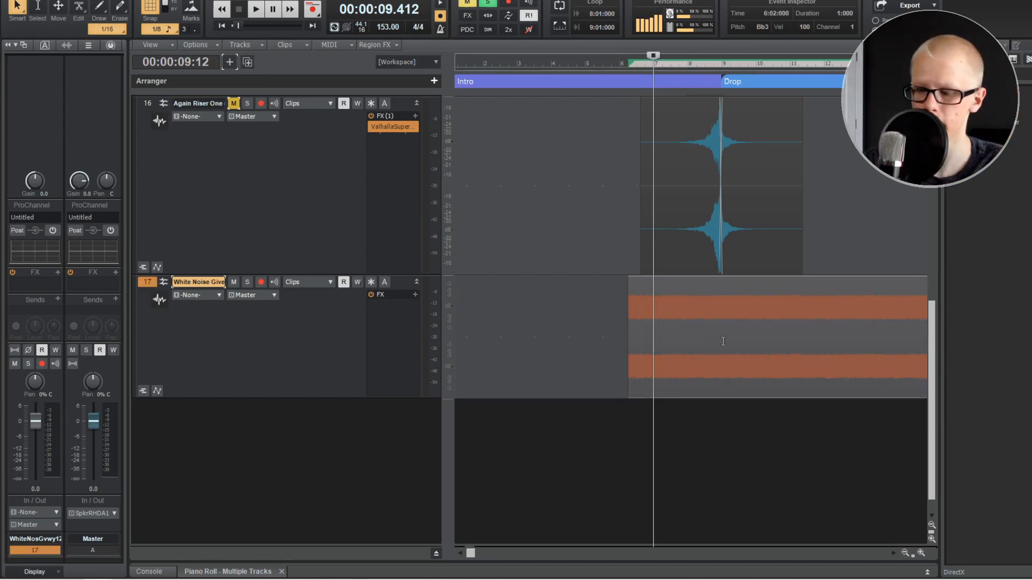
pyautogui.keyDown('alt'); pyautogui.click(773, 329); pyautogui.keyUp('alt')
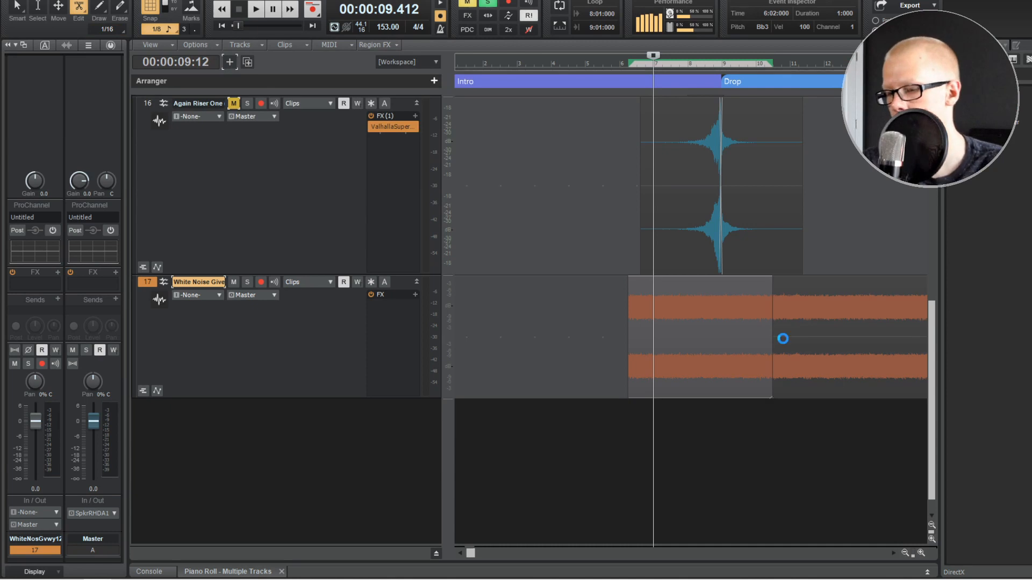
pyautogui.click(839, 334)
pyautogui.press('Delete')
# - Move the shortened white noise clip to start at 7:01 and split it at the start of the Drop
pyautogui.click(698, 316)
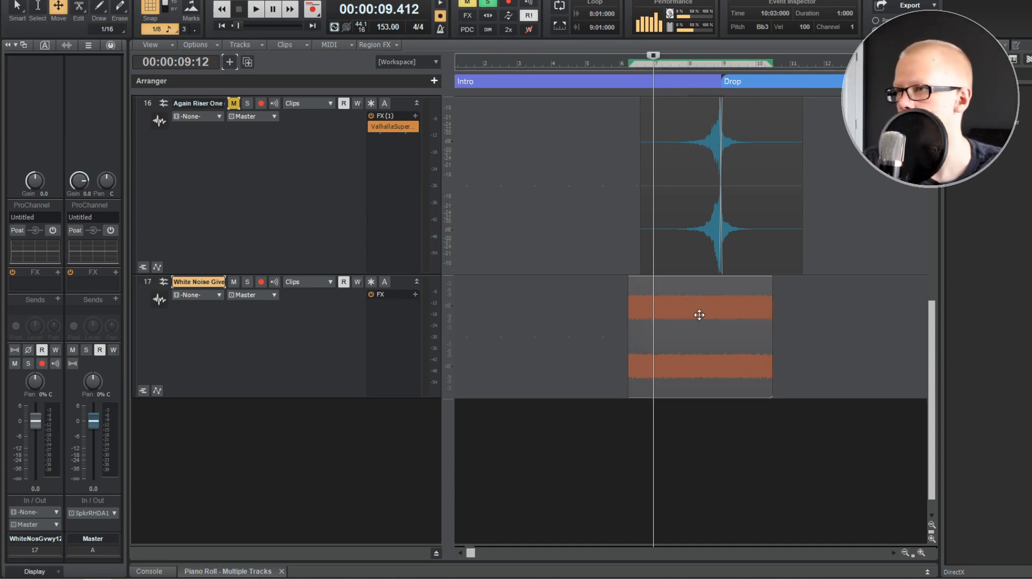
pyautogui.moveTo(724, 319); pyautogui.dragTo(718, 316)
pyautogui.scroll(3, 701, 317)
pyautogui.hscroll(3, 693, 346)
pyautogui.press('F8')
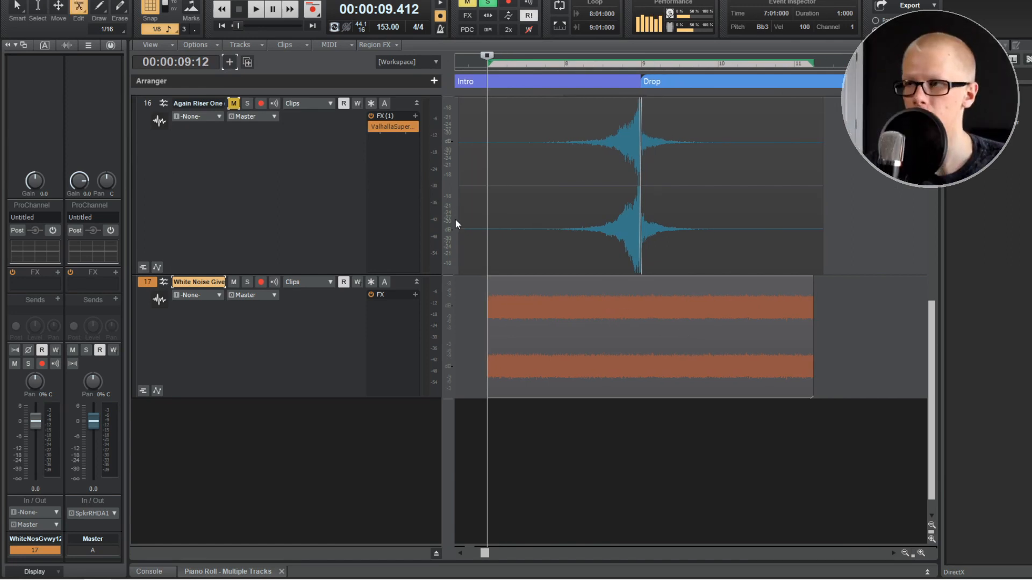
pyautogui.click(641, 299)
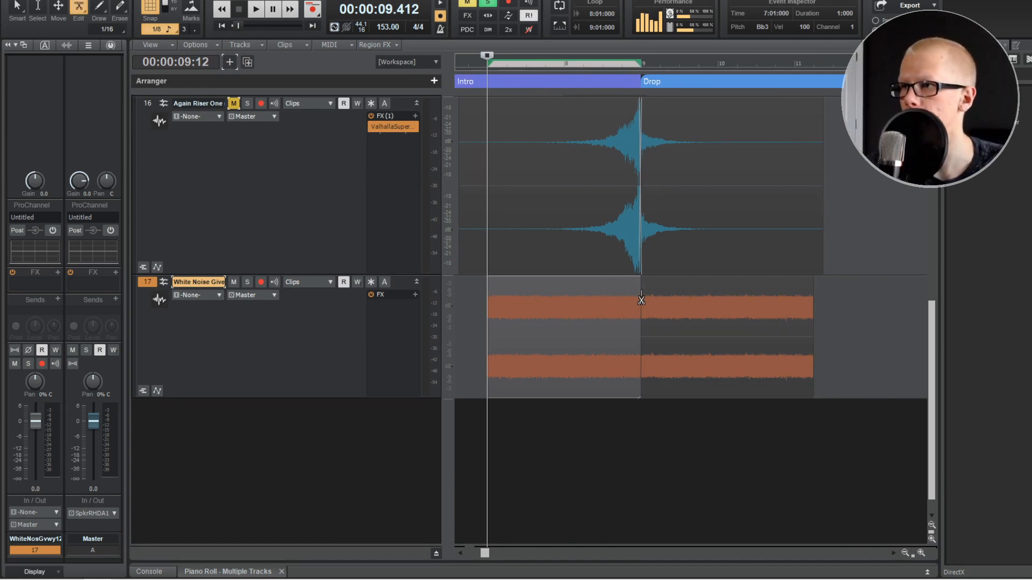
# - Apply a long fade-in to the white noise clip before the Drop on track 17
pyautogui.press('t')
pyautogui.click(522, 294)
pyautogui.moveTo(488, 279); pyautogui.dragTo(607, 258)
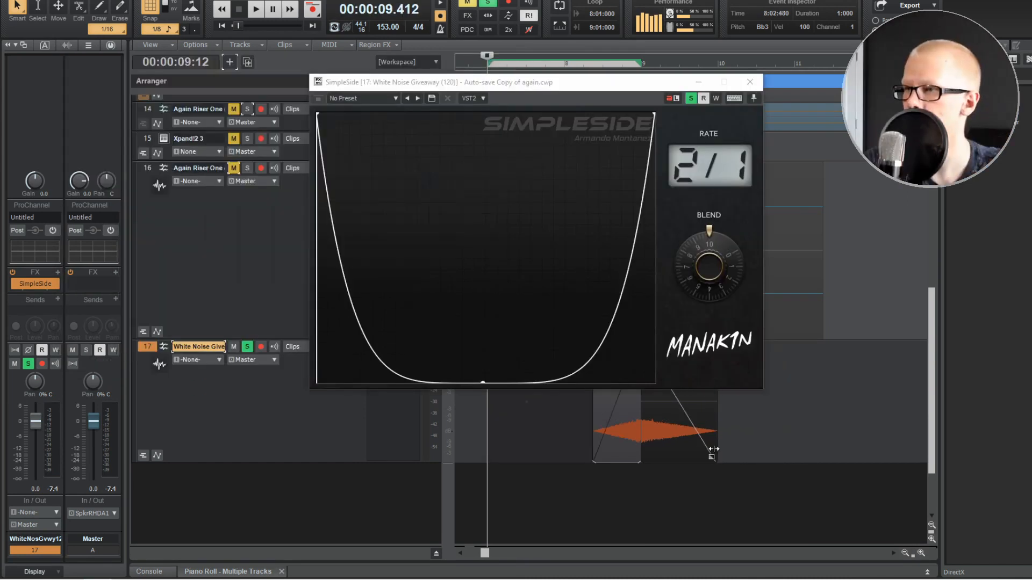
# - Shorten the end of the white noise clip after the Drop and play the soloed track through SimpleSide
pyautogui.moveTo(713, 453); pyautogui.dragTo(678, 456)
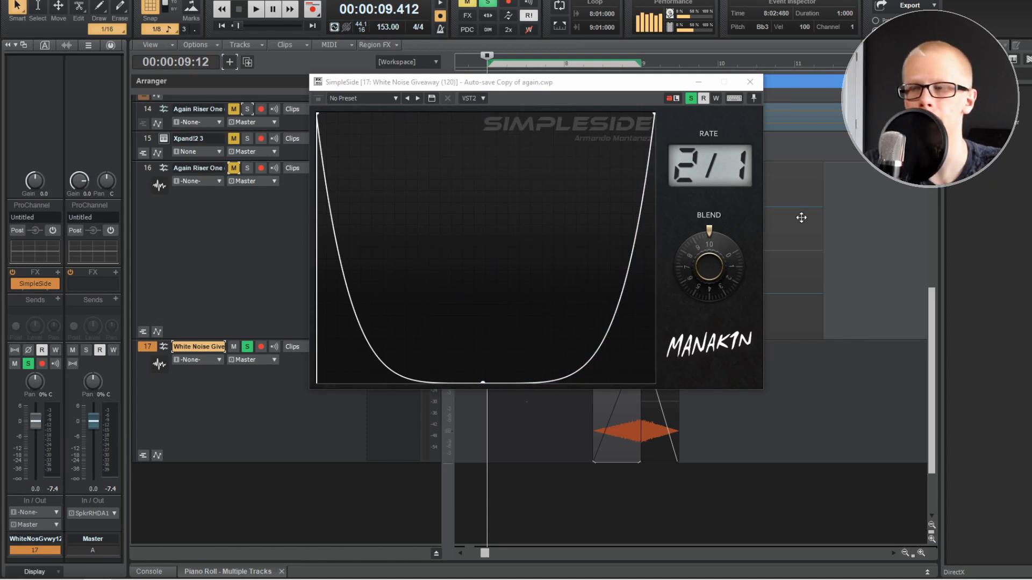
pyautogui.press('space')
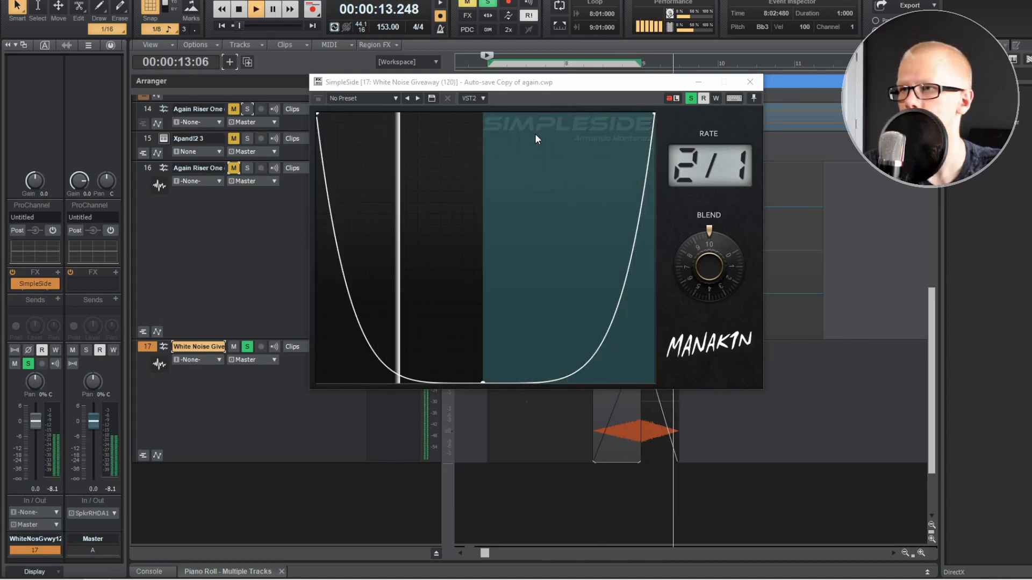
pyautogui.press('space')
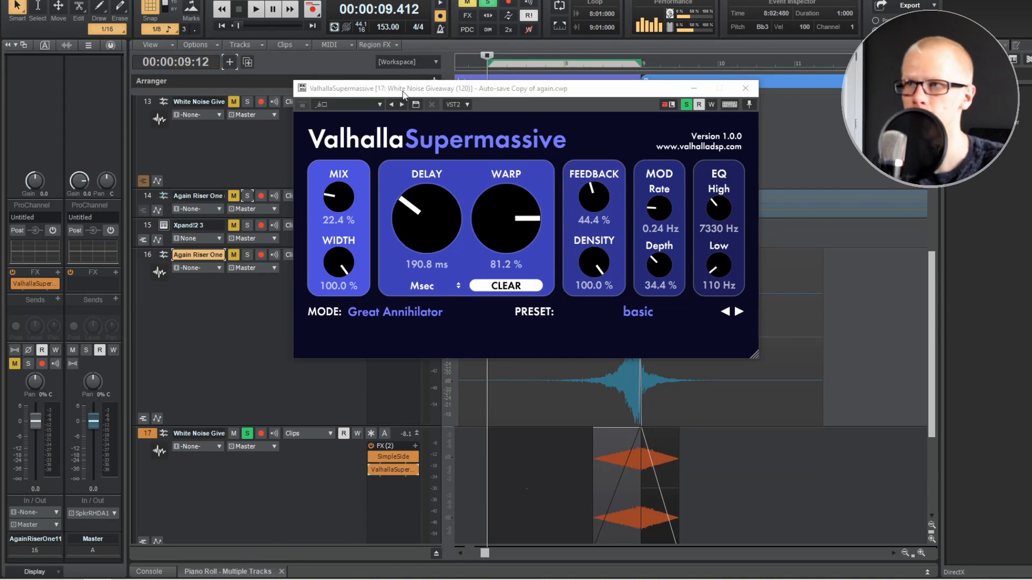
# - Play the soloed white noise to check ValhallaSupermassive at 22.4 % mix and the second SimpleSide at a 1/16 rate
pyautogui.moveTo(404, 97); pyautogui.dragTo(387, 110)
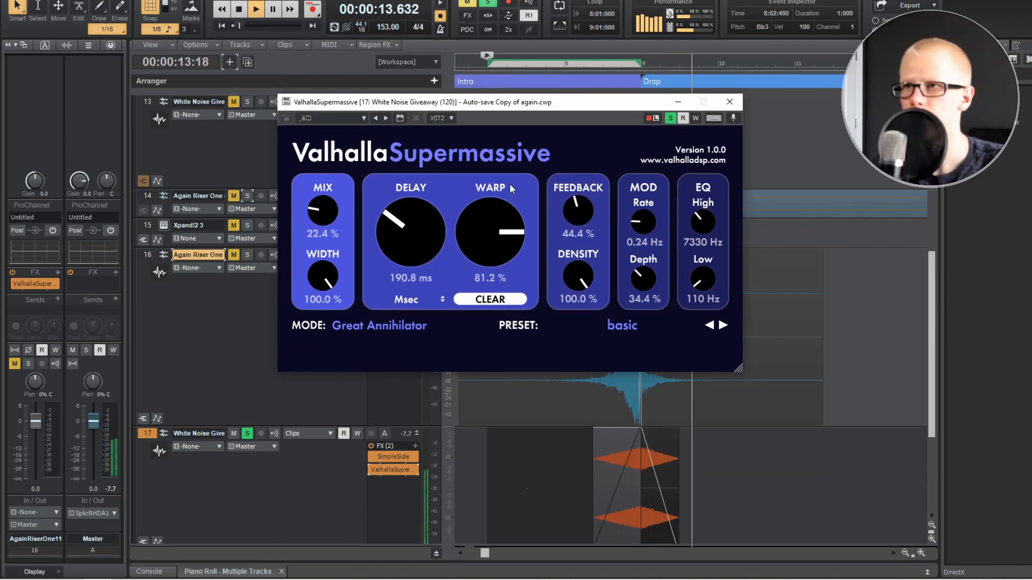
pyautogui.press('space')
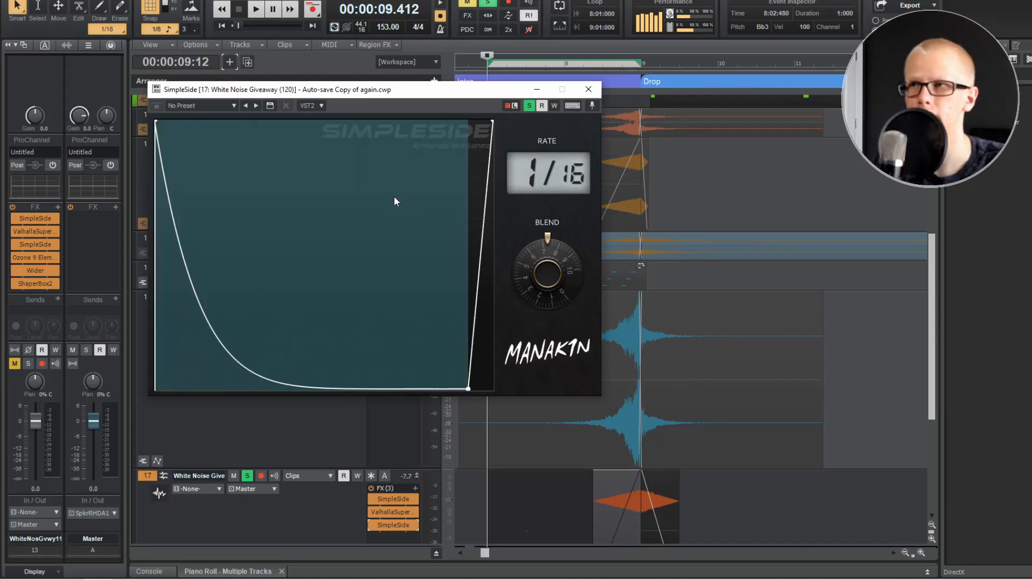
pyautogui.press('space')
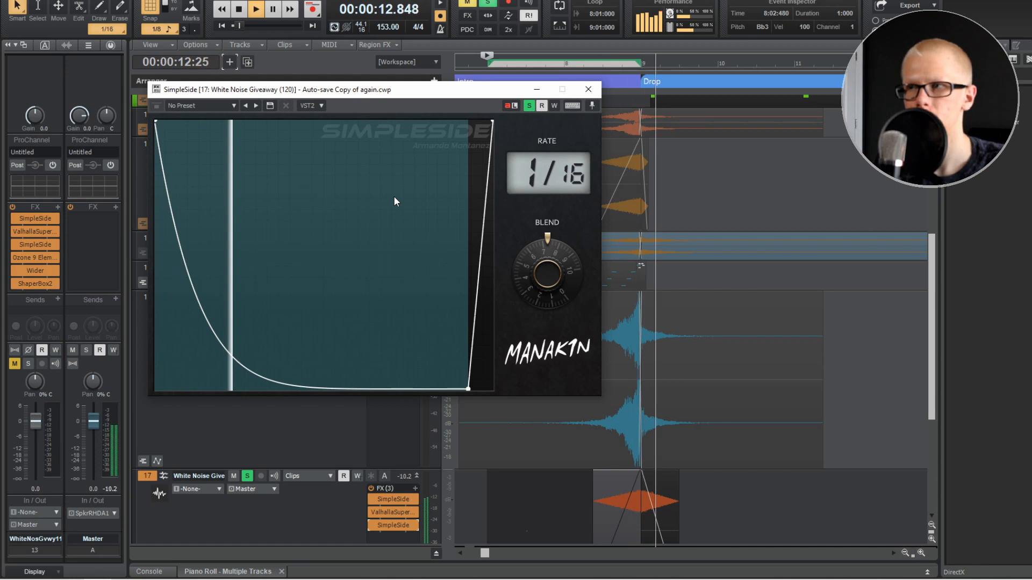
pyautogui.press('space')
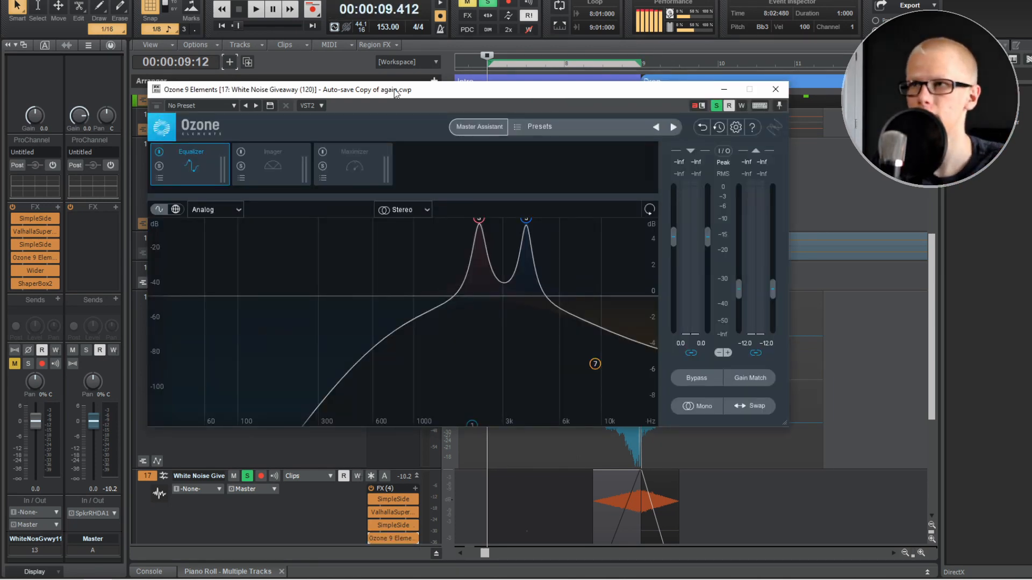
# - Play the soloed white noise through the Ozone 9 Elements equalizer into the Drop to check its filtering
pyautogui.moveTo(395, 92); pyautogui.dragTo(378, 80)
pyautogui.press('space')
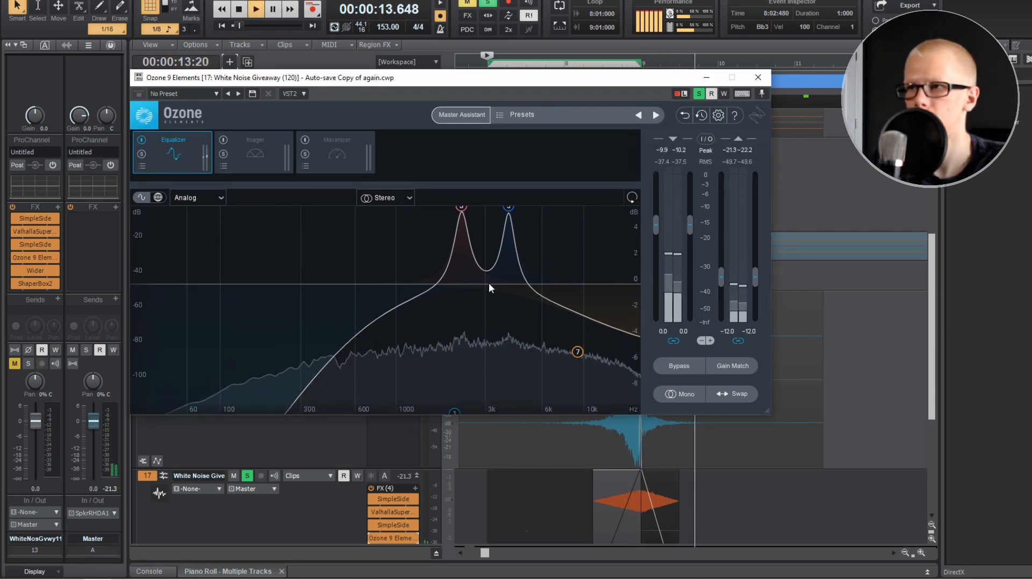
pyautogui.press('space')
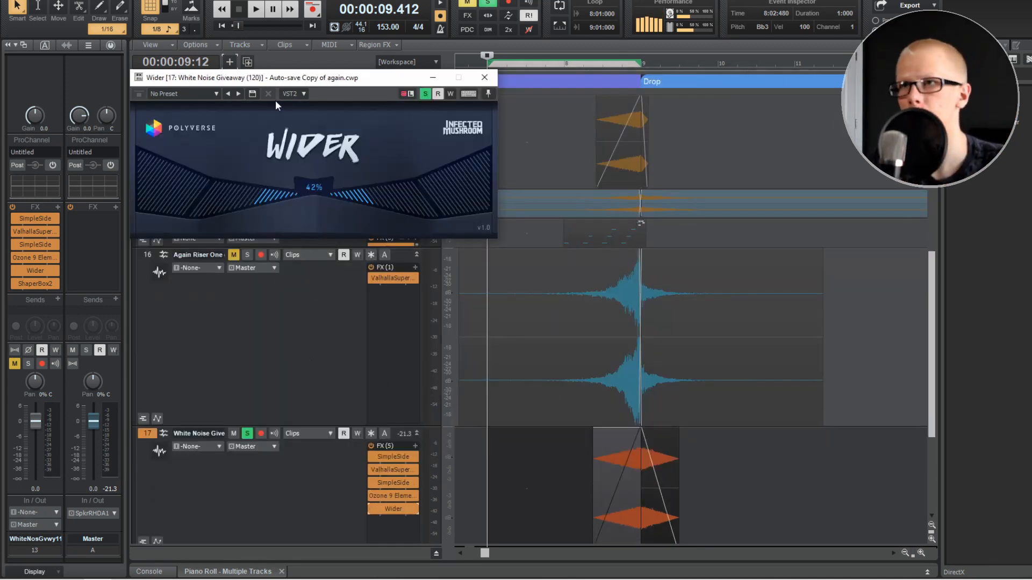
# - Play the soloed white noise to check Wider at 42% and the ShaperBox2 panning curve at 43% mix
pyautogui.press('space')
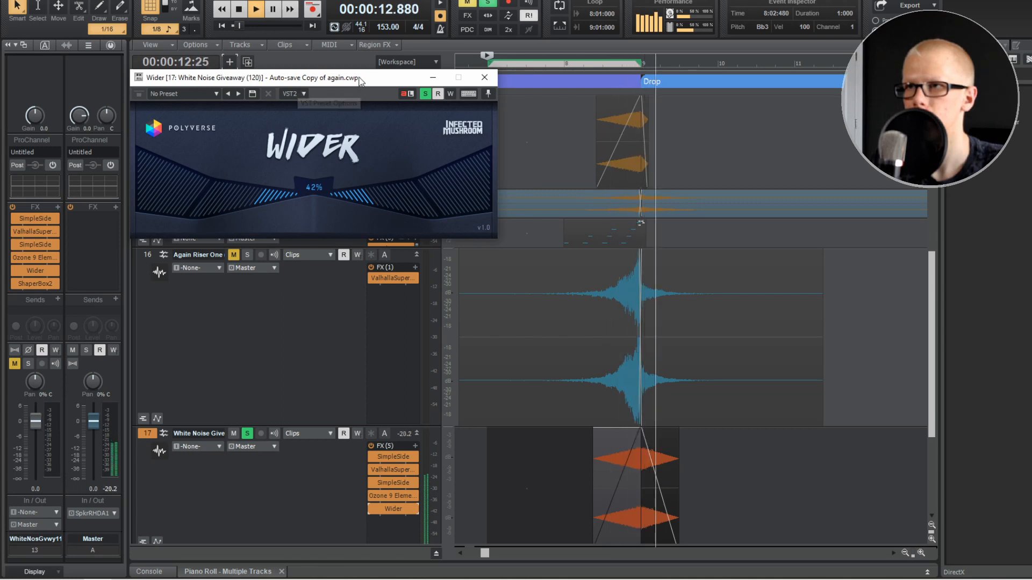
pyautogui.press('space')
pyautogui.moveTo(358, 81); pyautogui.dragTo(352, 164)
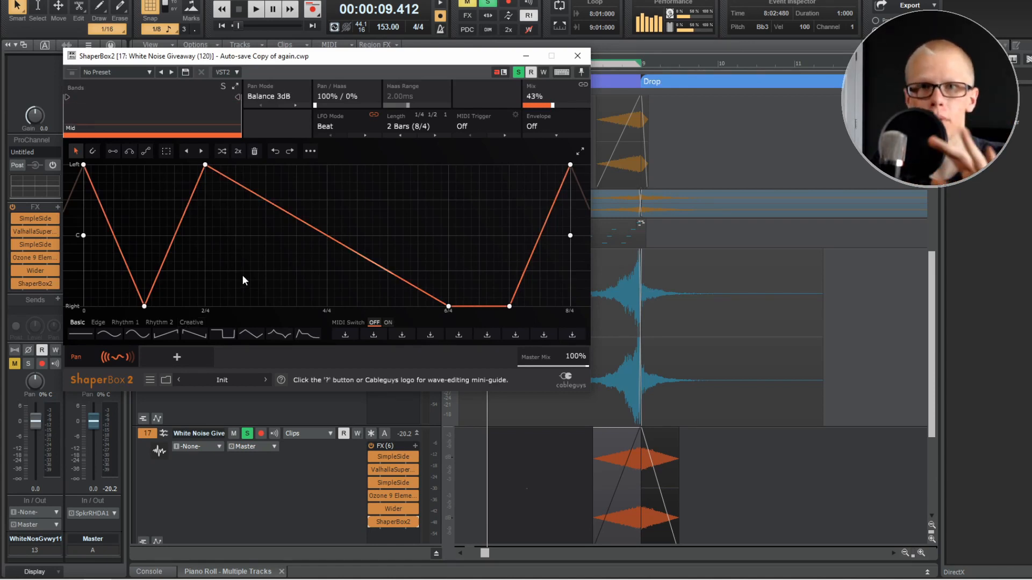
pyautogui.press('space')
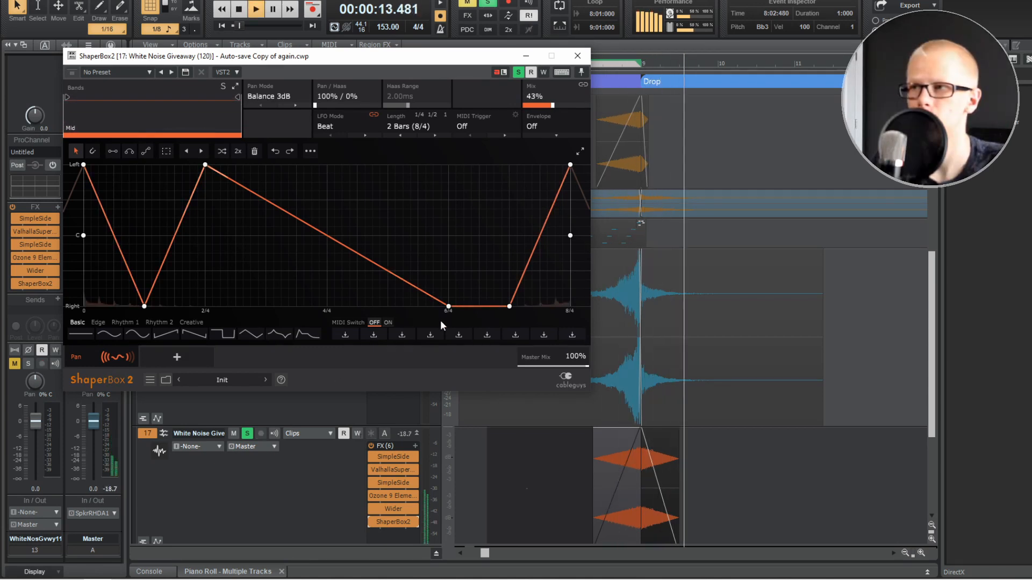
pyautogui.press('space')
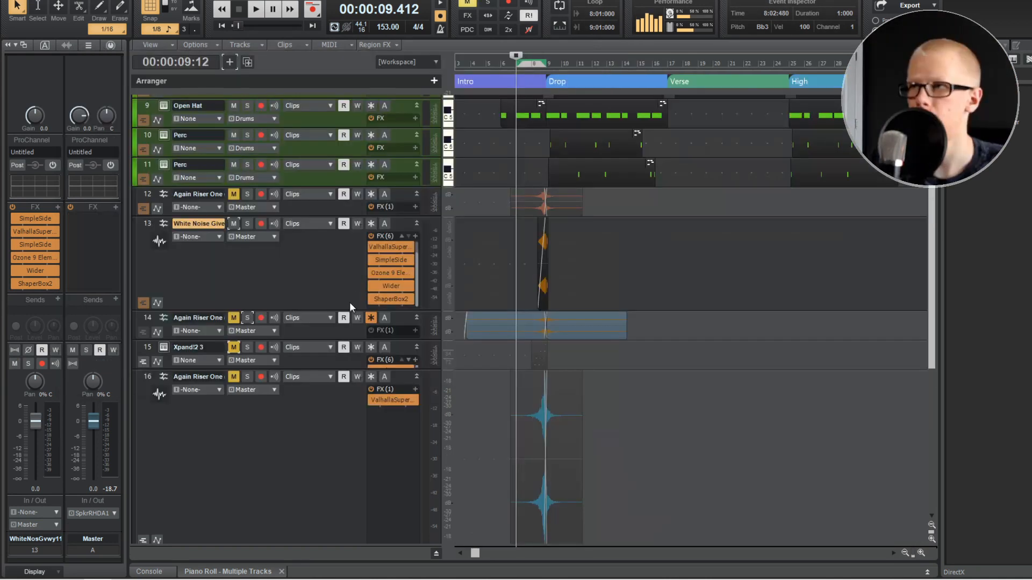
# - Play the processed white noise together with the full arrangement from the Intro into the Drop
pyautogui.scroll(5, 349, 302)
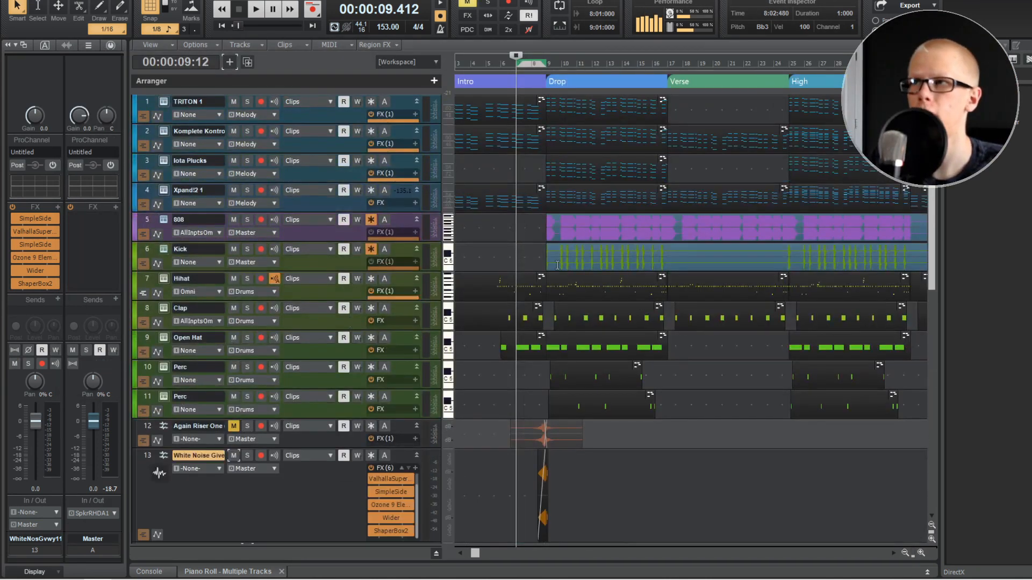
pyautogui.press('space')
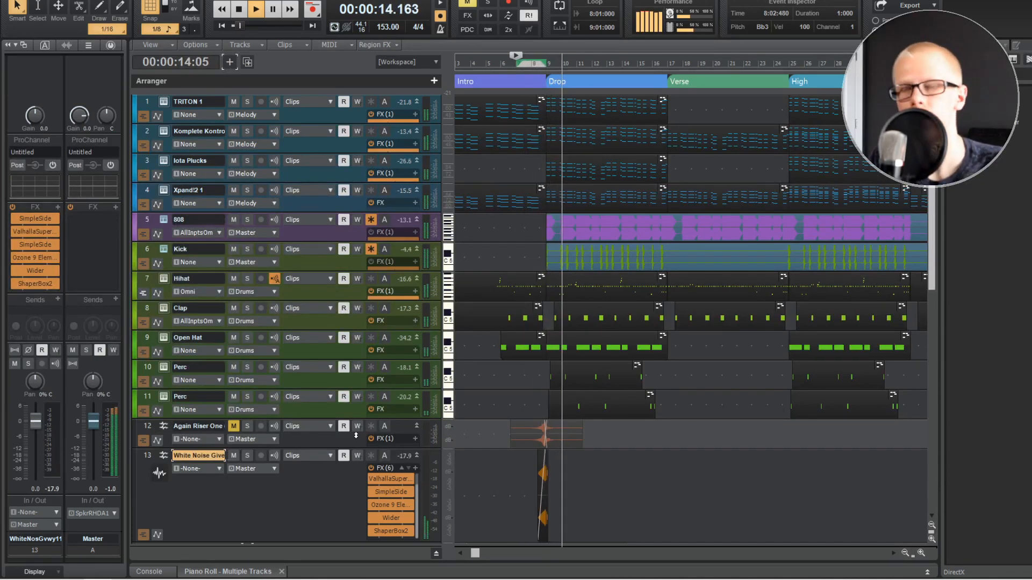
pyautogui.scroll(-3, 516, 366)
pyautogui.press('space')
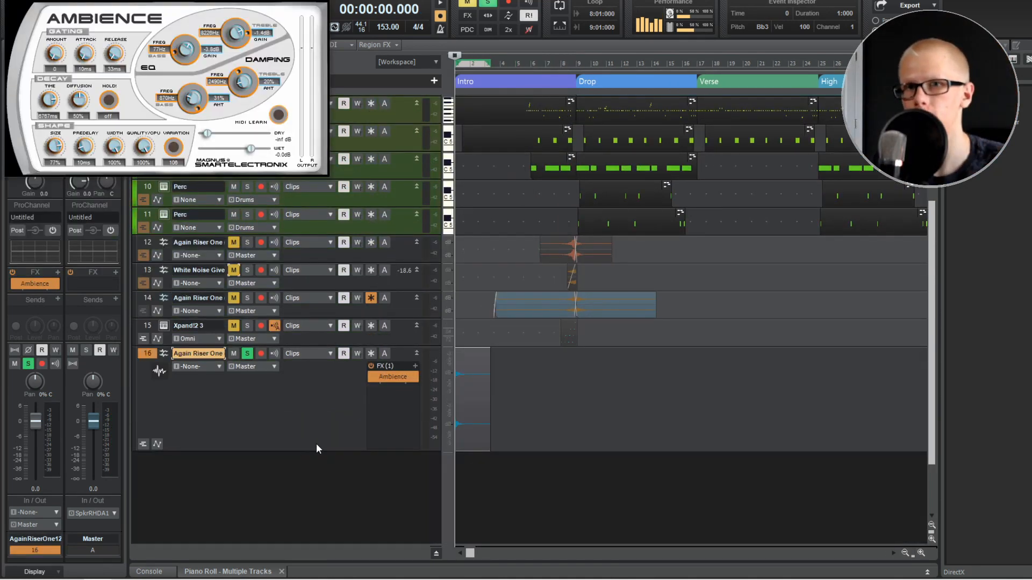
# - Play the soloed chord on track 16 through the Ambience reverb, check its settings and close the plug-in
pyautogui.scroll(4, 454, 387)
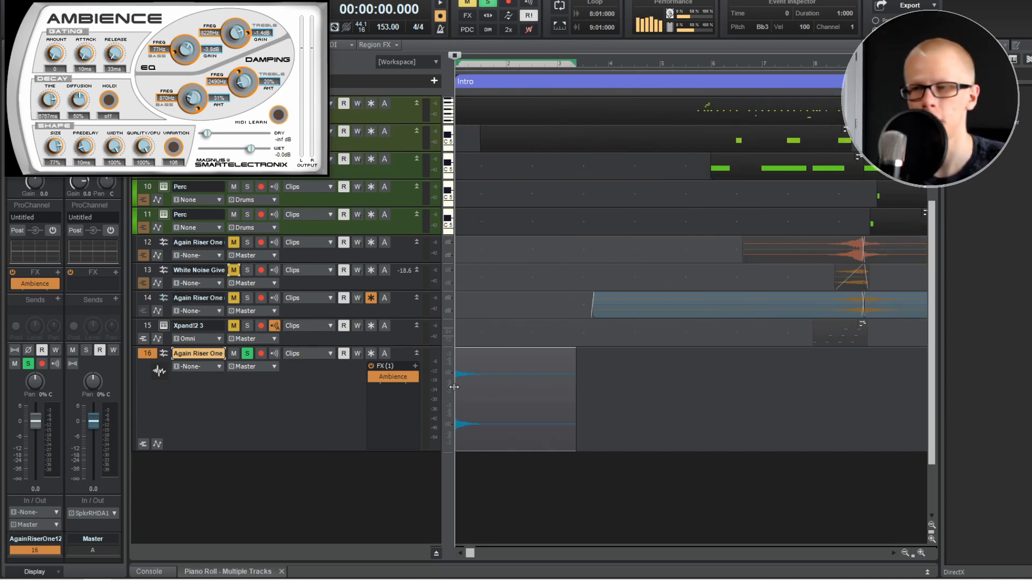
pyautogui.press('space')
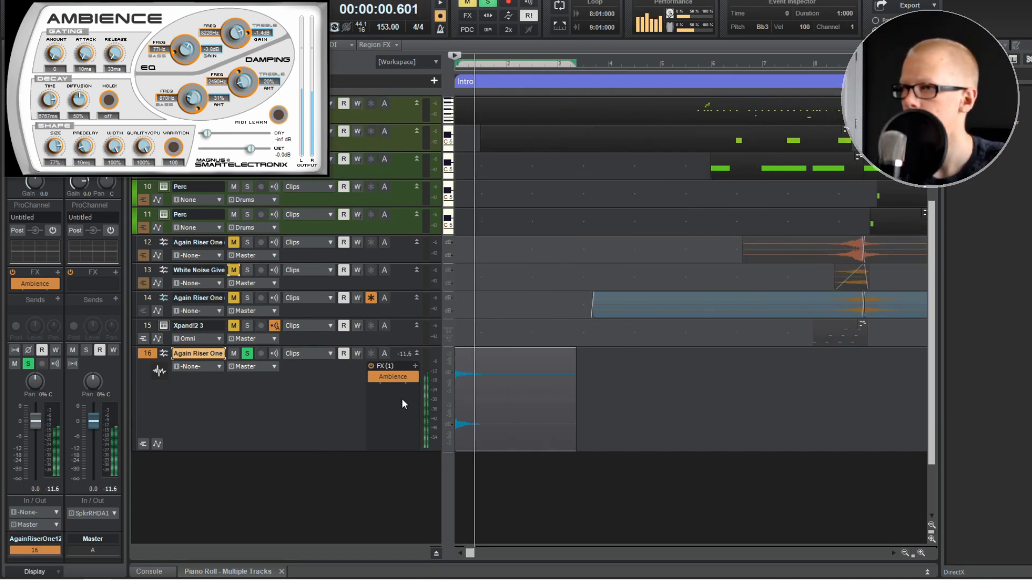
pyautogui.press('space')
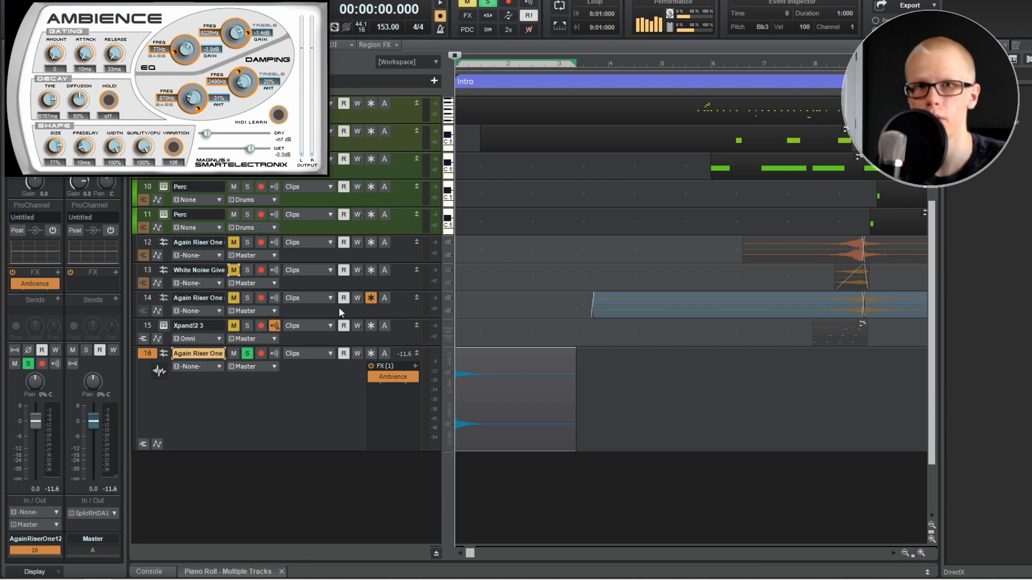
pyautogui.press('space')
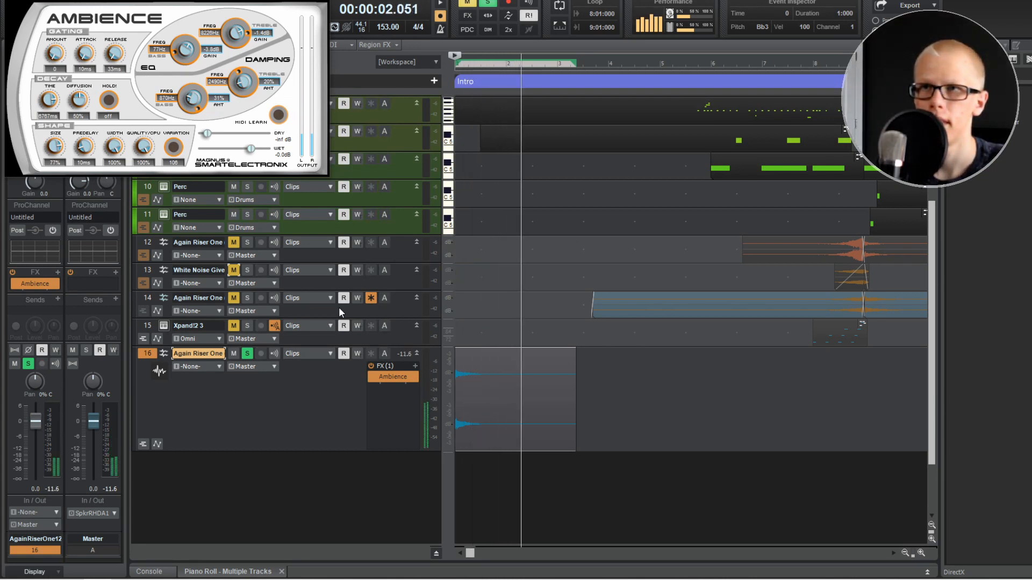
pyautogui.press('space')
pyautogui.moveTo(85, 0); pyautogui.dragTo(172, 78)
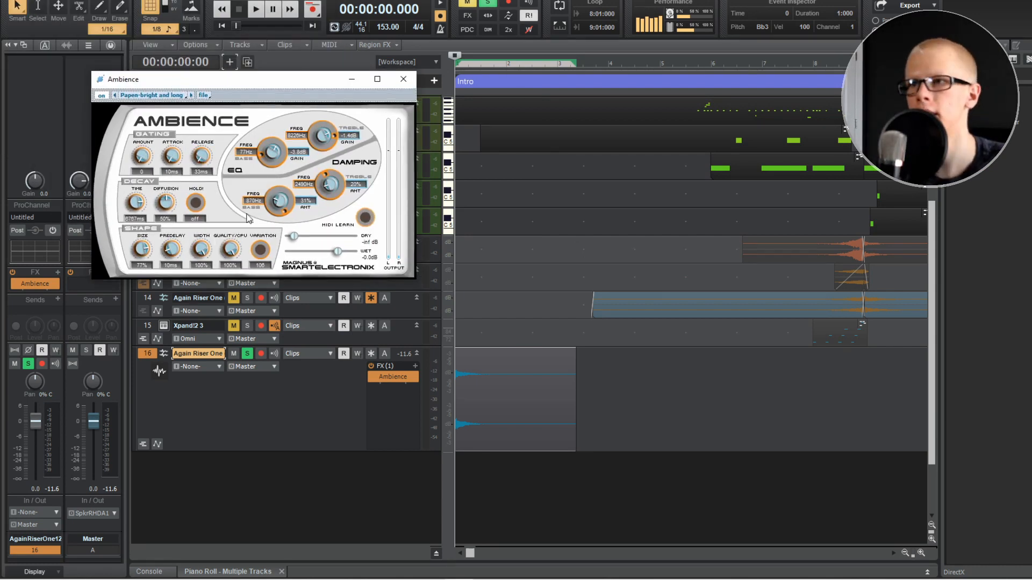
pyautogui.click(403, 80)
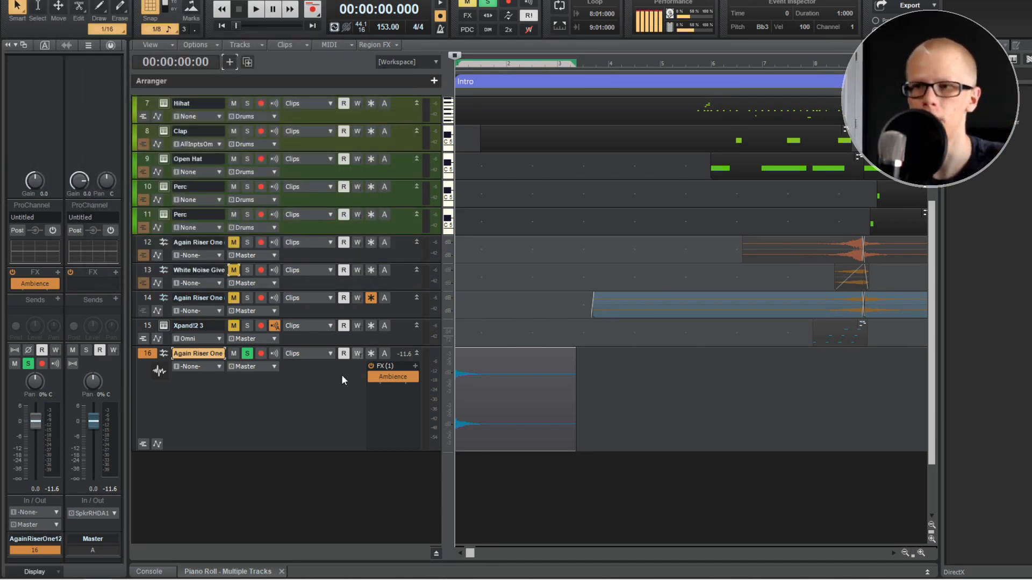
# - Freeze track 16 with its Ambience reverb and trim the attack off the start of the rendered chord clip
pyautogui.press('space')
pyautogui.click(371, 353)
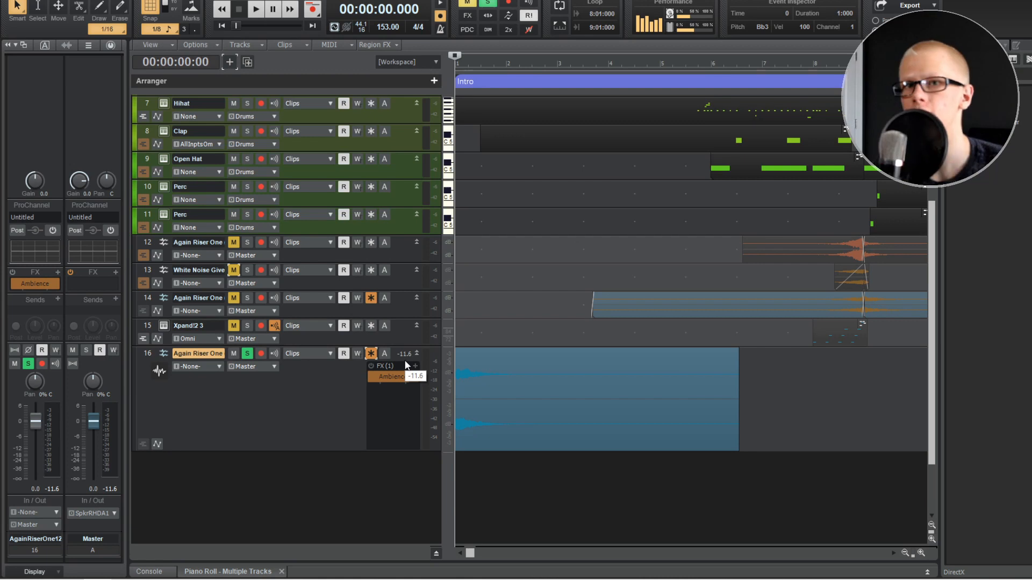
pyautogui.scroll(2, 571, 453)
pyautogui.scroll(5, 477, 441)
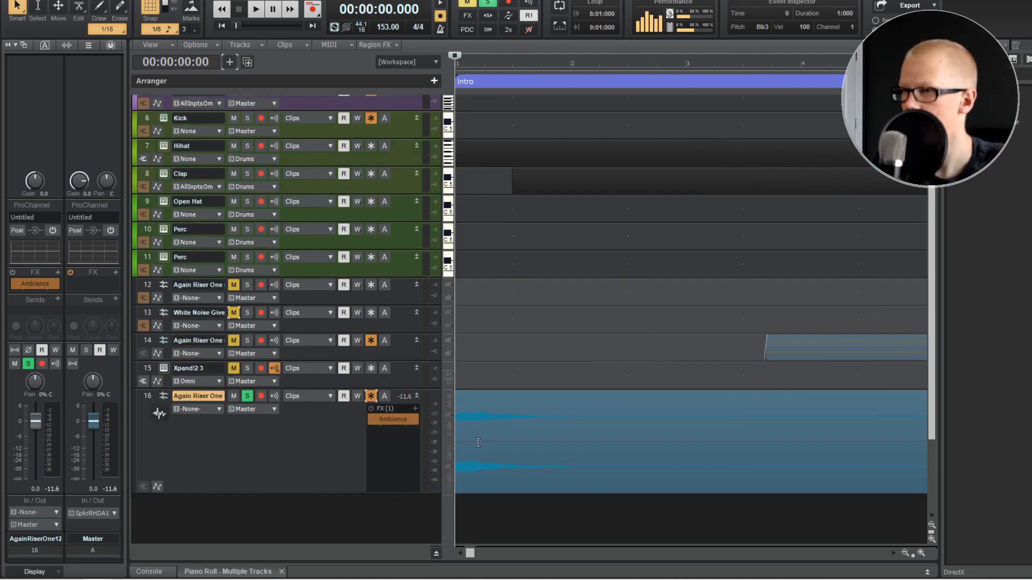
pyautogui.moveTo(459, 448); pyautogui.dragTo(560, 446)
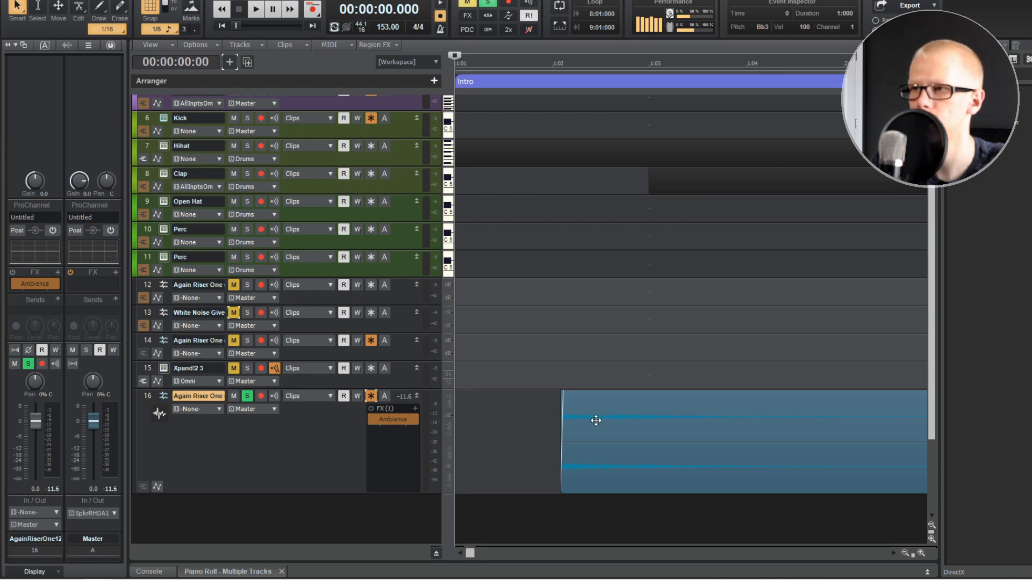
# - Play the trimmed reverb clip on track 16 from the start of the project
pyautogui.press('space')
pyautogui.scroll(-3, 586, 430)
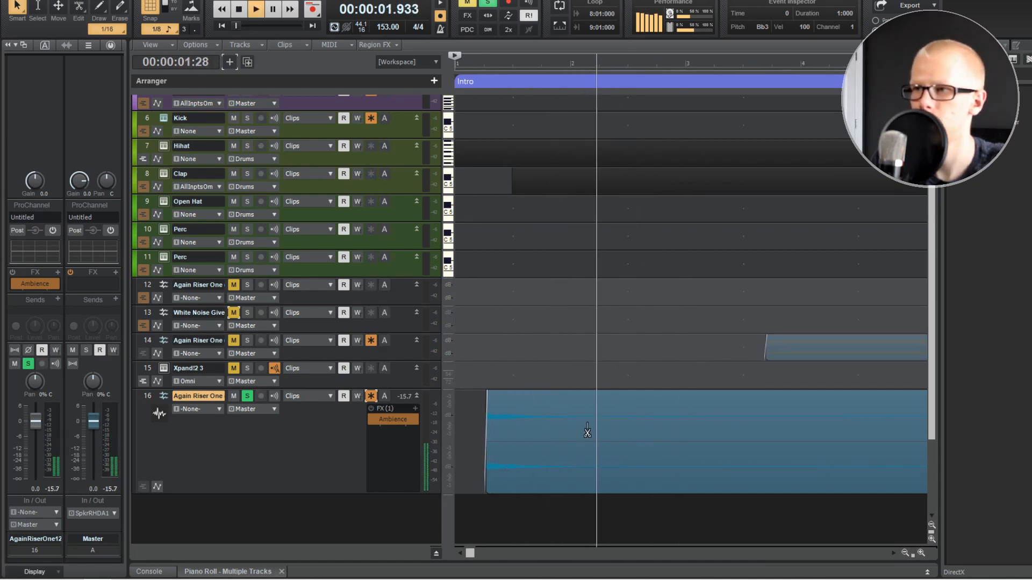
pyautogui.press('space')
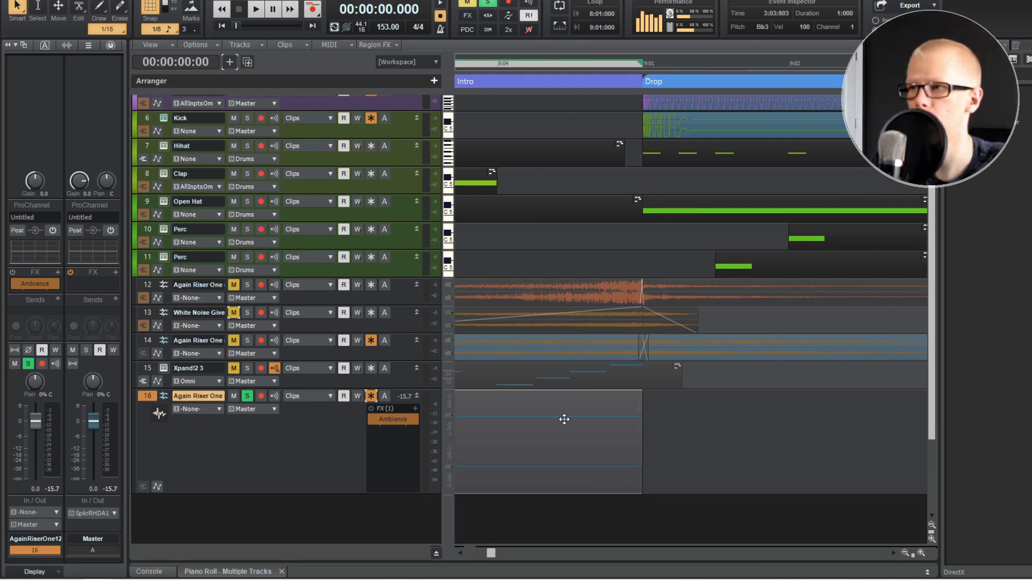
# - Reverse the copy of the chord clip that ends at the Drop on track 16 and play it
pyautogui.scroll(-6, 637, 81)
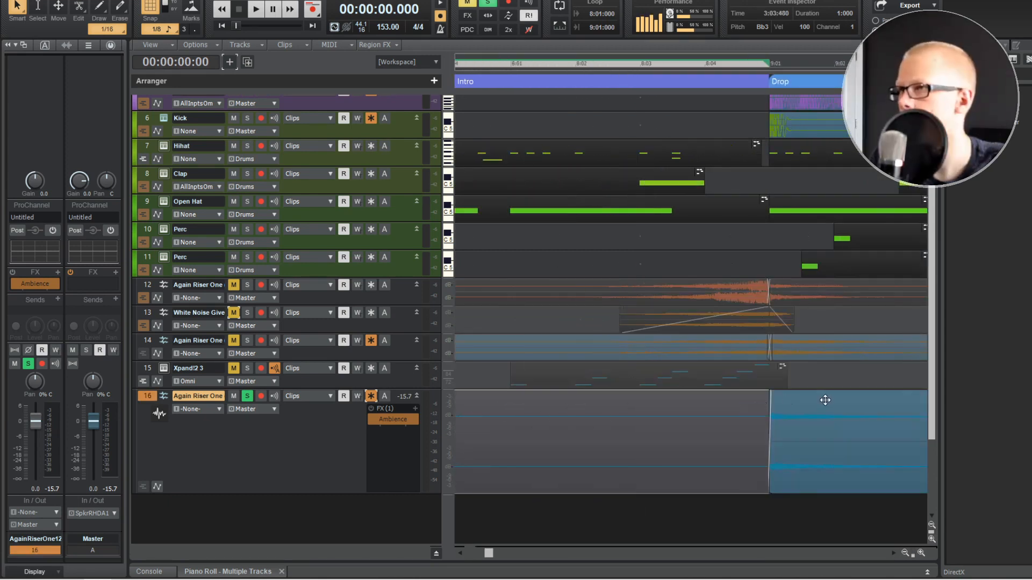
pyautogui.click(818, 400)
pyautogui.scroll(-4, 748, 399)
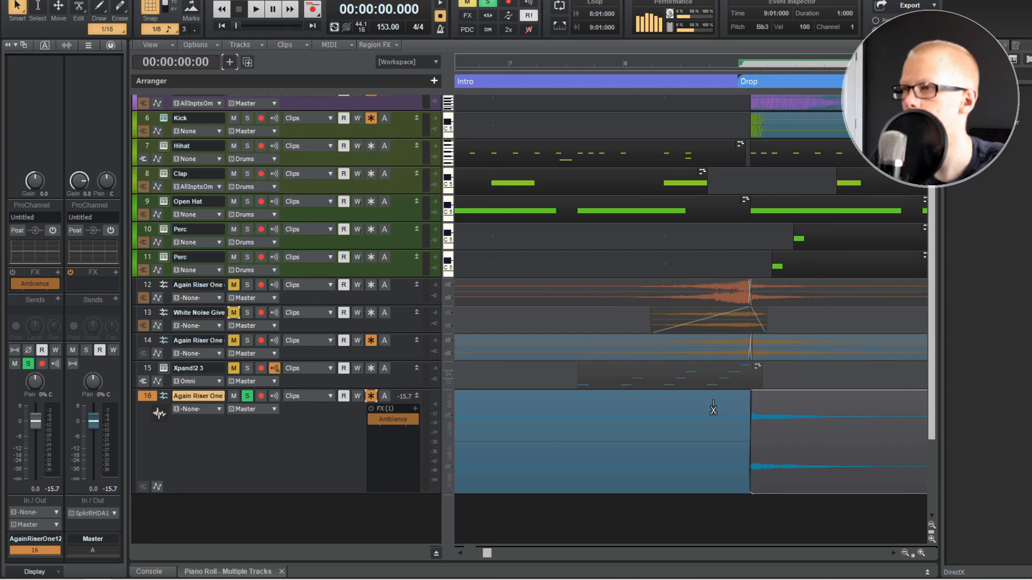
pyautogui.click(623, 402)
pyautogui.scroll(-1, 618, 406)
pyautogui.scroll(-3, 617, 407)
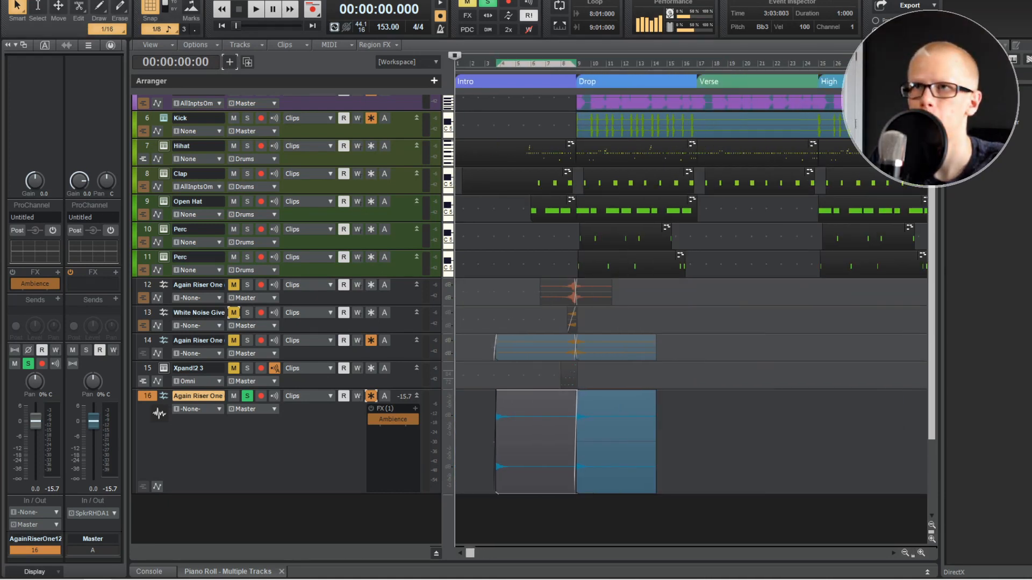
pyautogui.click(121, 1)
pyautogui.click(281, 129)
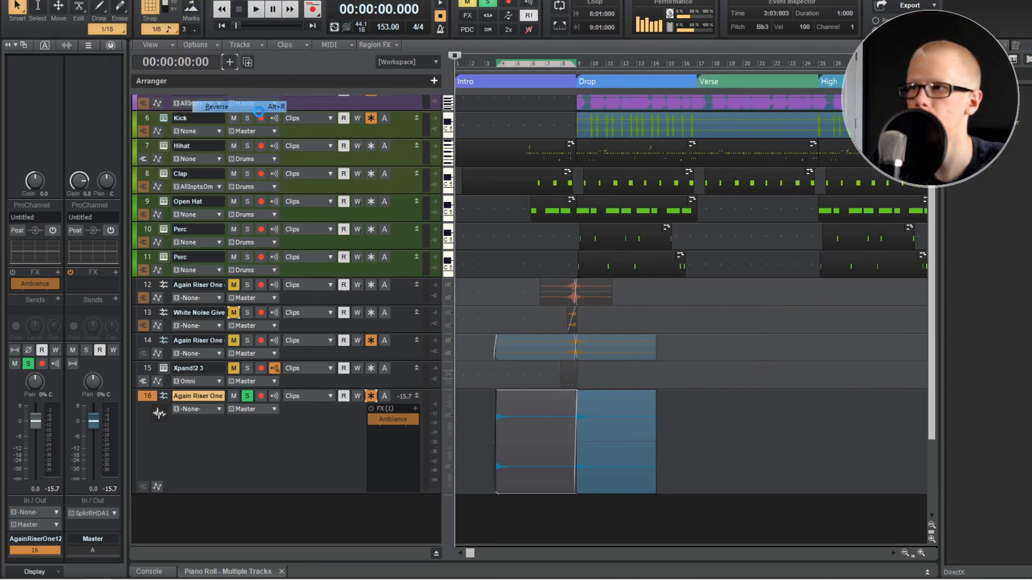
pyautogui.click(538, 430)
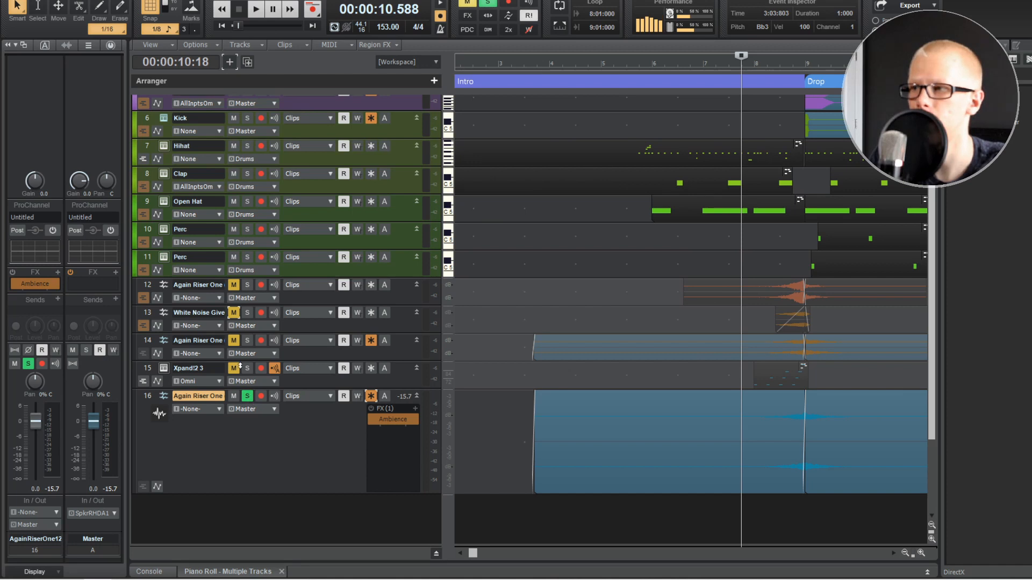
pyautogui.press('space')
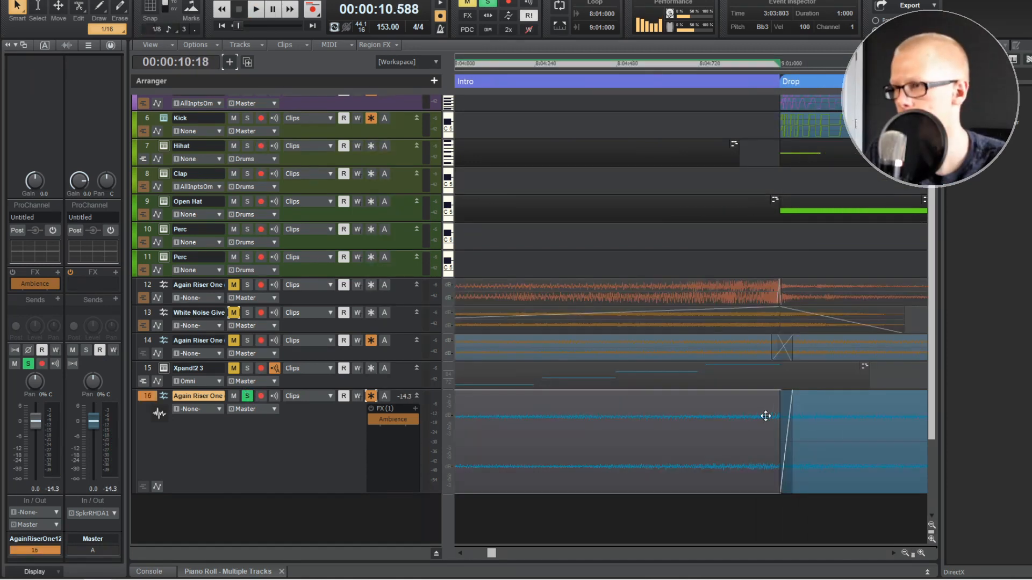
# - Overlap the edges of the reversed and forward chord clips at the Drop with a short crossfade
pyautogui.moveTo(752, 420); pyautogui.dragTo(762, 419)
pyautogui.moveTo(846, 412); pyautogui.dragTo(840, 413)
pyautogui.click(746, 417)
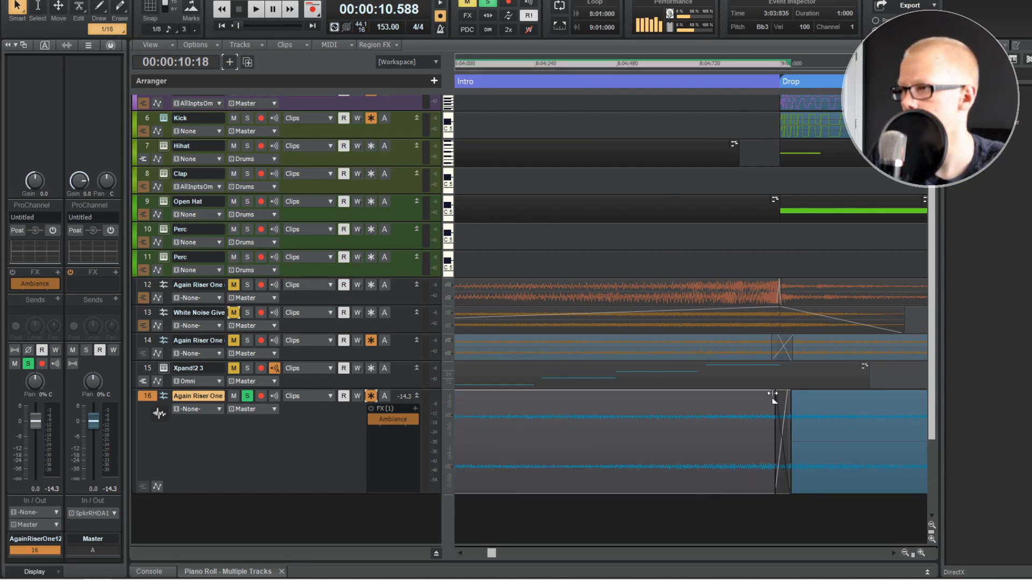
# - Play the soloed track 16 across the crossfade into the Drop to check the transition
pyautogui.press('space')
pyautogui.scroll(-4, 737, 418)
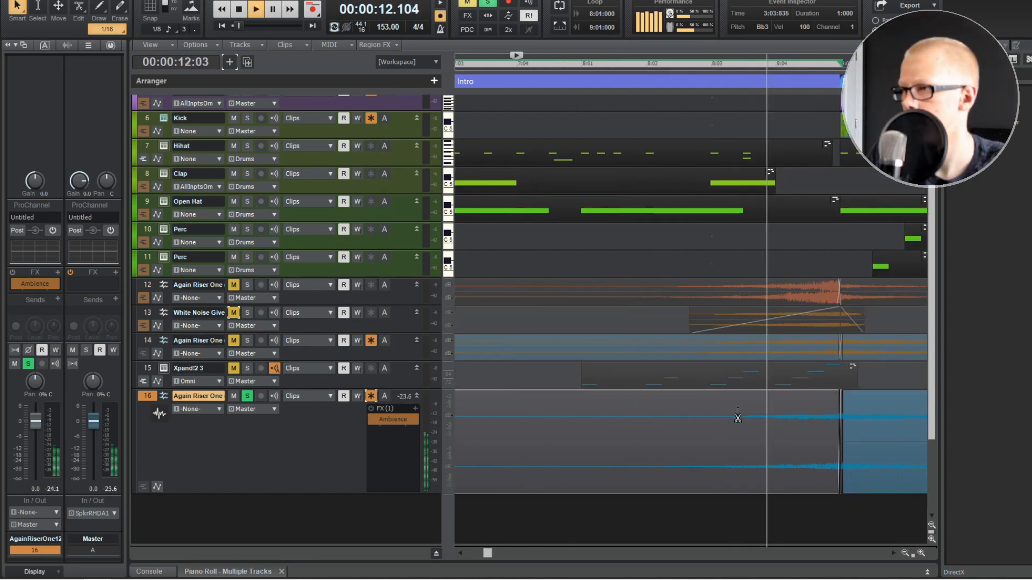
pyautogui.scroll(-4, 737, 418)
pyautogui.press('space')
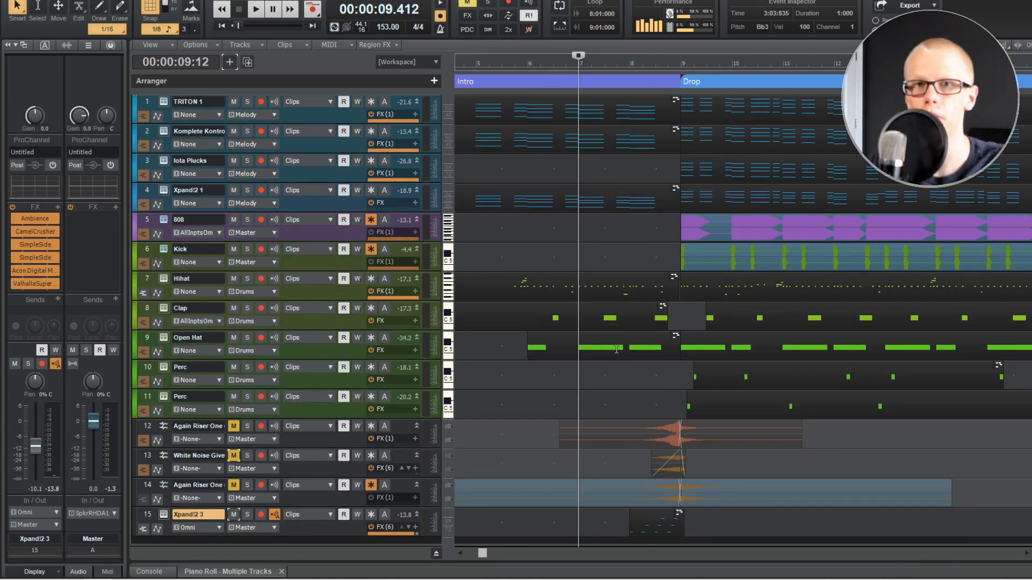
# - Play the Xpand!2 3 track with the full mix into the Drop and check its 24 Nasty Fifth preset
pyautogui.press('space')
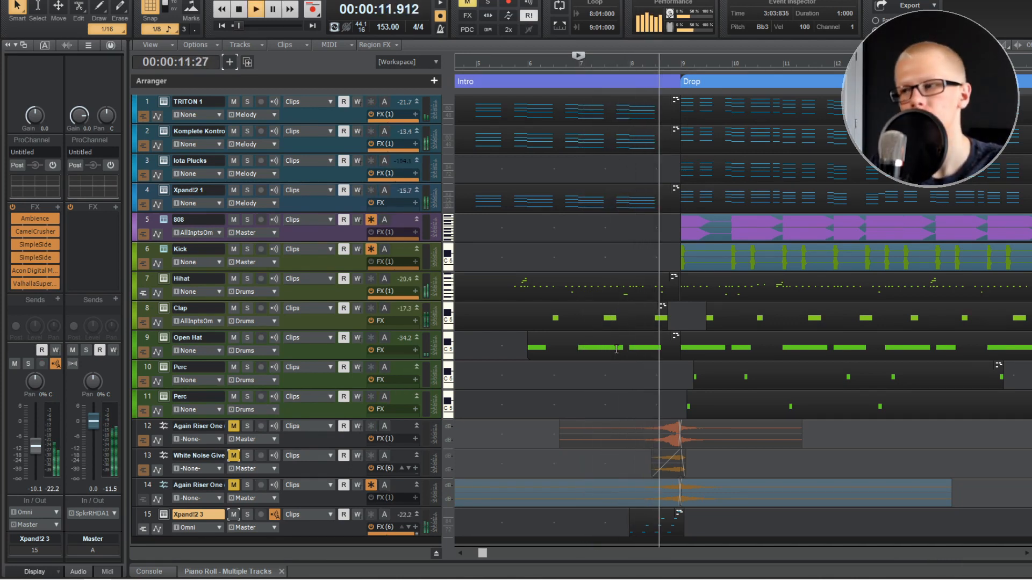
pyautogui.press('space')
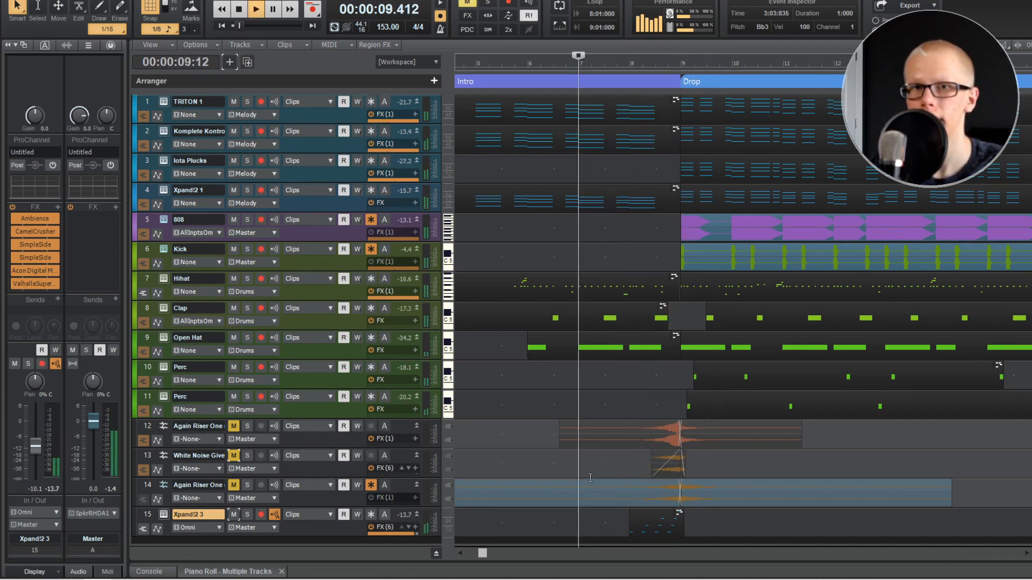
pyautogui.scroll(-5, 155, 396)
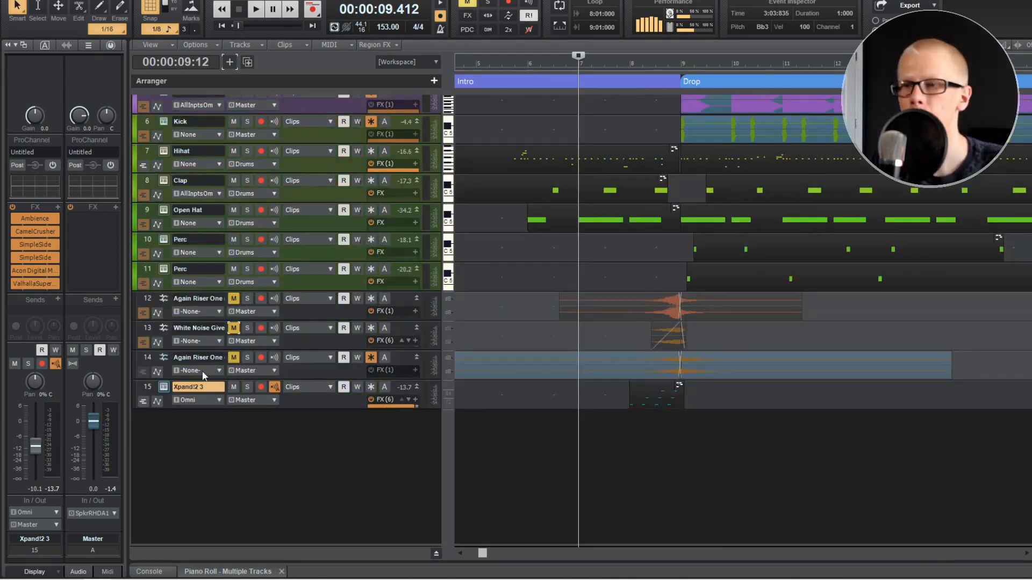
pyautogui.click(163, 387)
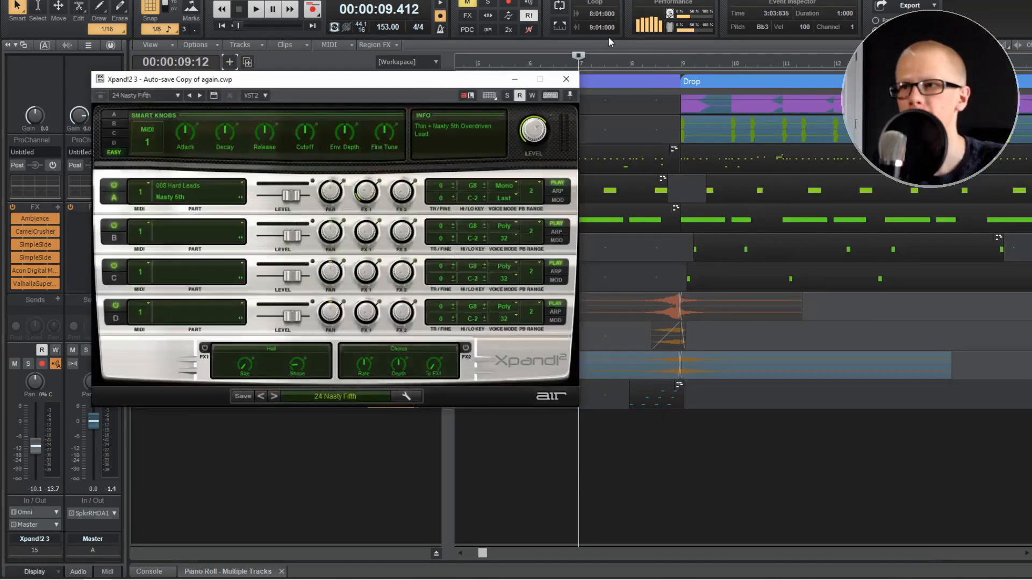
pyautogui.click(566, 79)
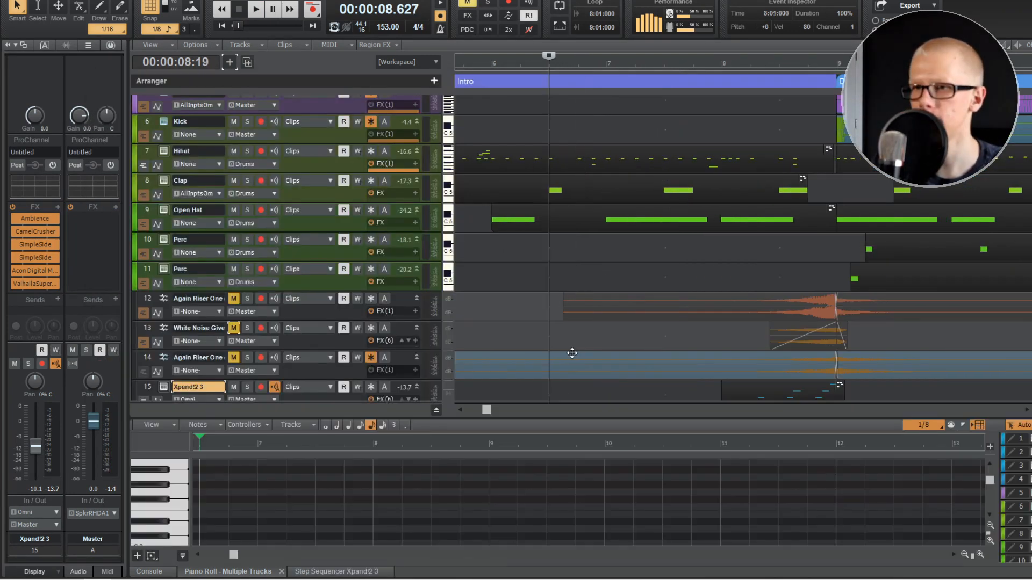
# - Draw a Bb4 note at bar 7 in the maximized piano roll of Xpand!2 3 and extend it to one bar
pyautogui.hotkey('shift', 'd')
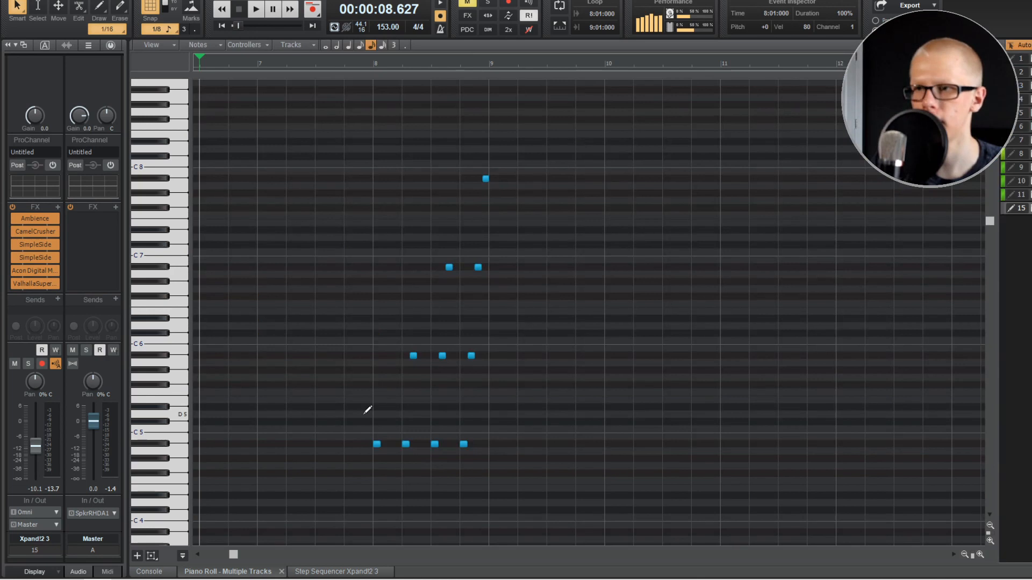
pyautogui.scroll(-2, 370, 406)
pyautogui.click(259, 413)
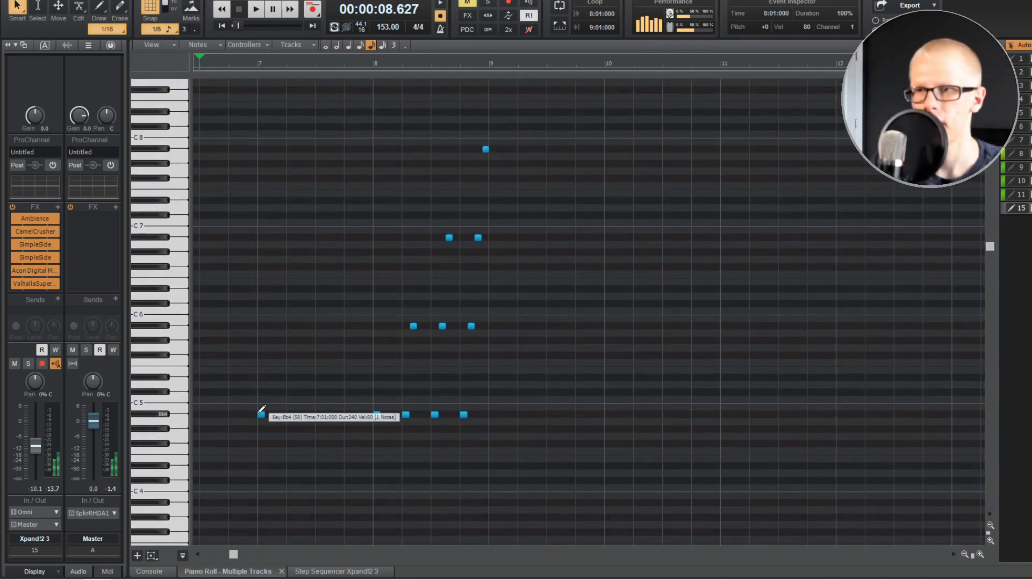
pyautogui.moveTo(264, 415); pyautogui.dragTo(367, 417)
pyautogui.scroll(-2, 367, 417)
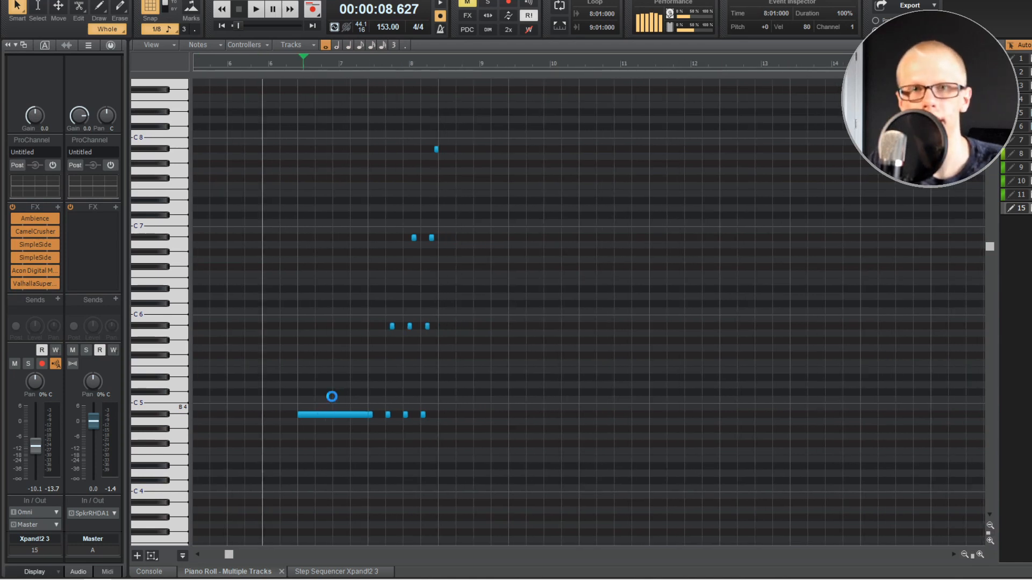
# - Add the Cakewalk FX Arpeggiator to the bar 7 clip of Xpand!2 3, with its units set to Notes
pyautogui.scroll(2, 426, 416)
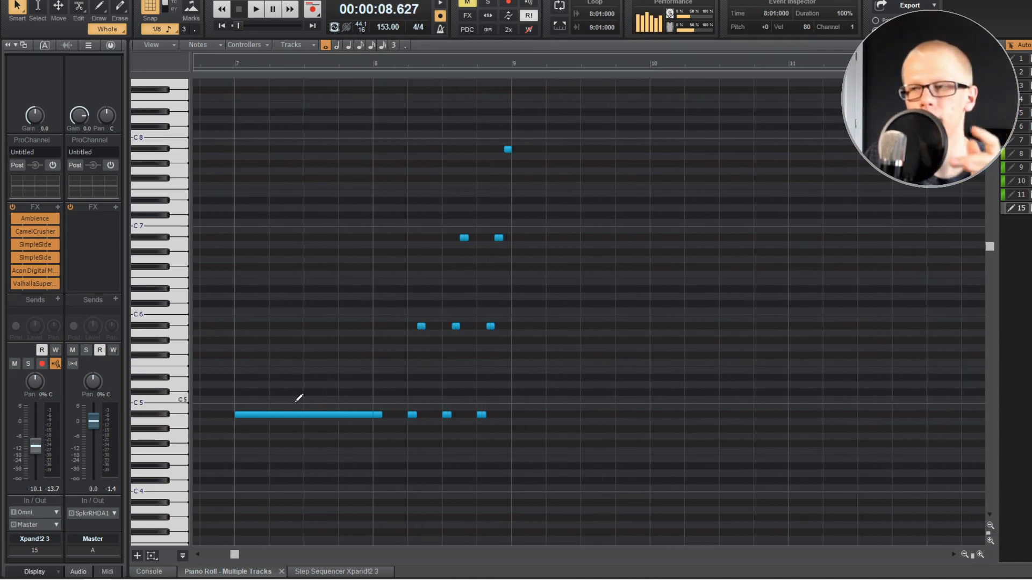
pyautogui.press('d')
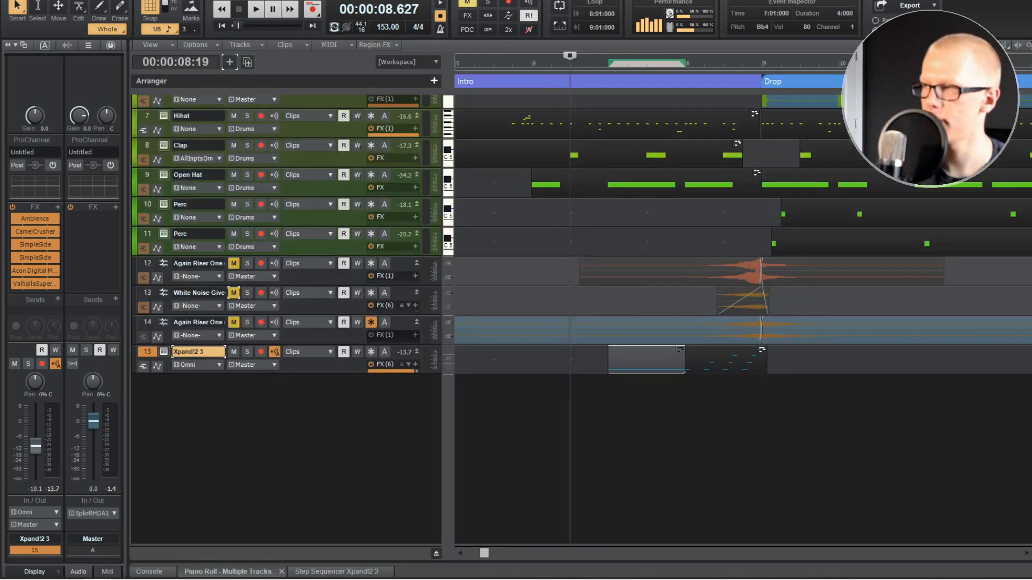
pyautogui.press('b')
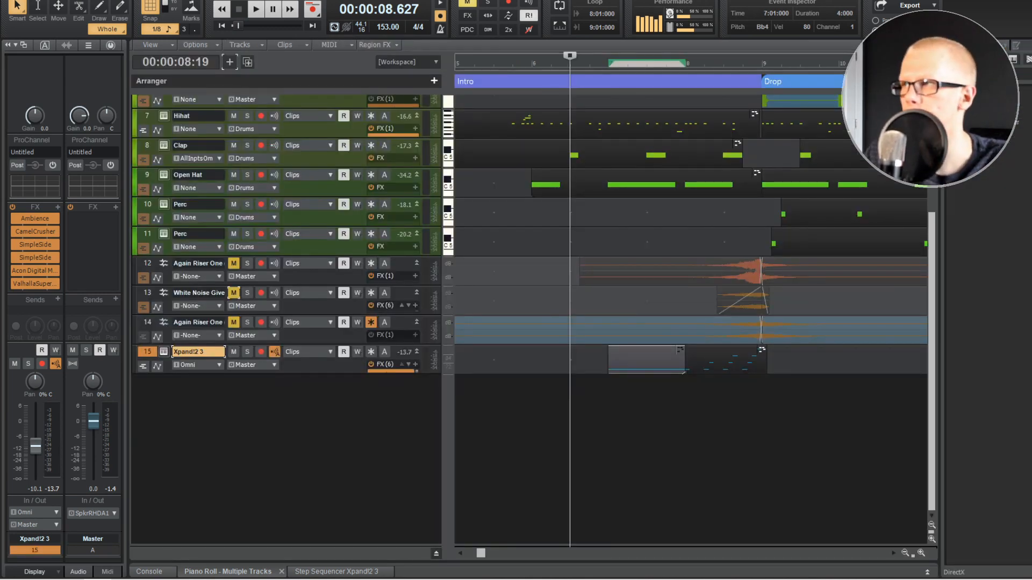
pyautogui.moveTo(1006, 99); pyautogui.dragTo(635, 353)
pyautogui.click(212, 132)
pyautogui.click(216, 145)
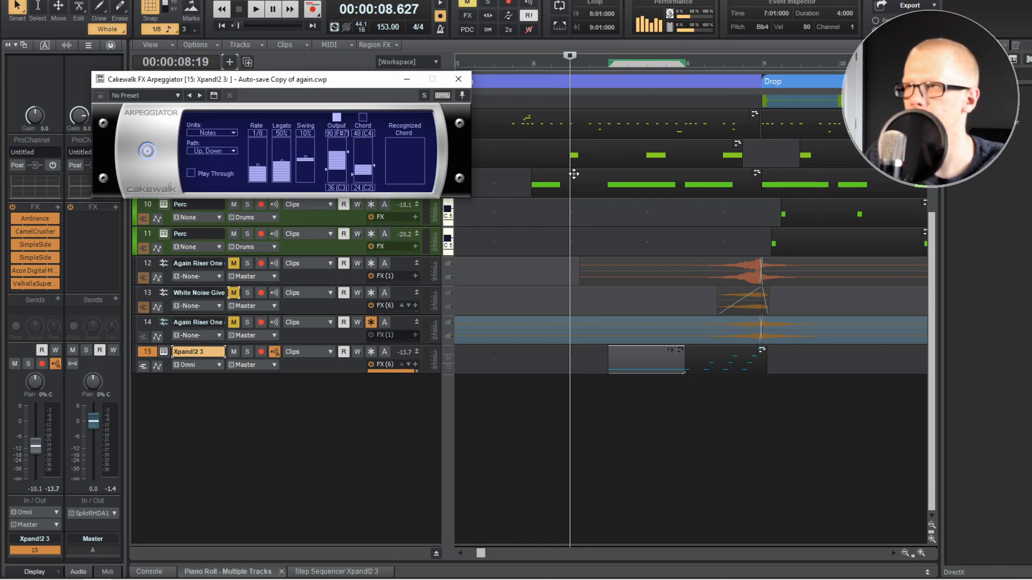
# - Audition the arpeggiated bar 7 clip in a loop and render the arpeggiator effect into its MIDI notes
pyautogui.hotkey('shift', 'l')
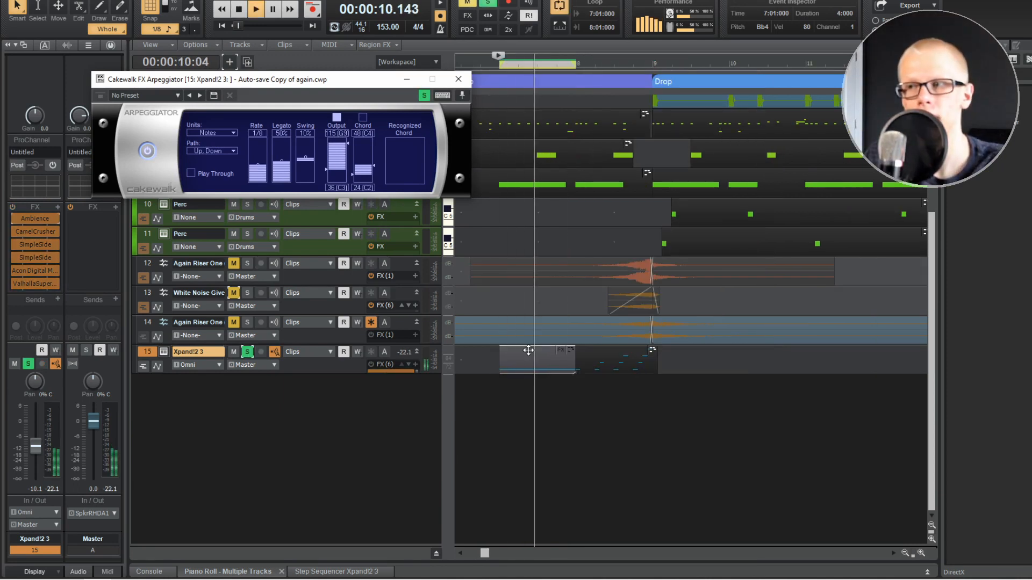
pyautogui.press('space')
pyautogui.click(529, 351)
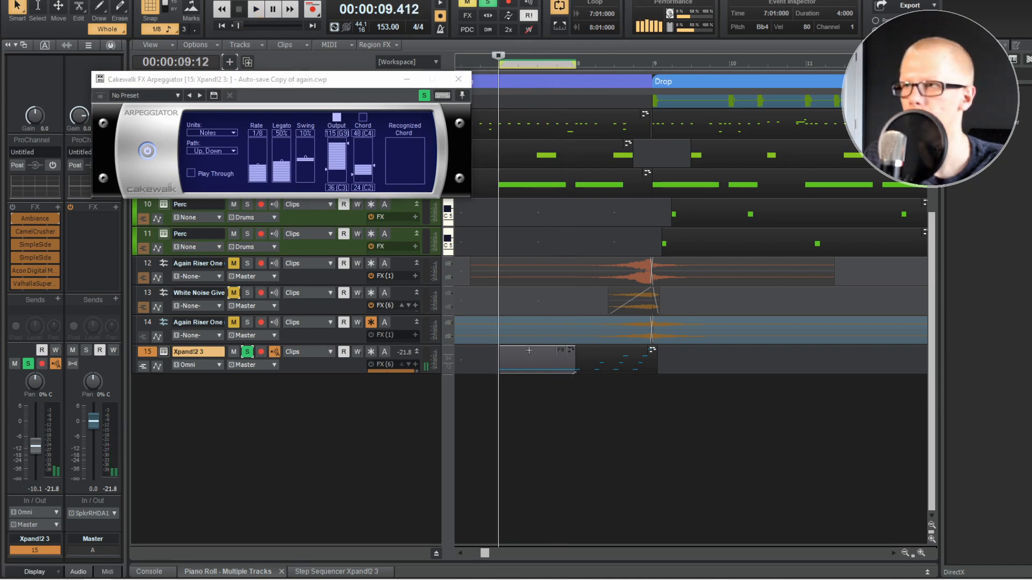
pyautogui.rightClick(529, 350)
pyautogui.click(580, 180)
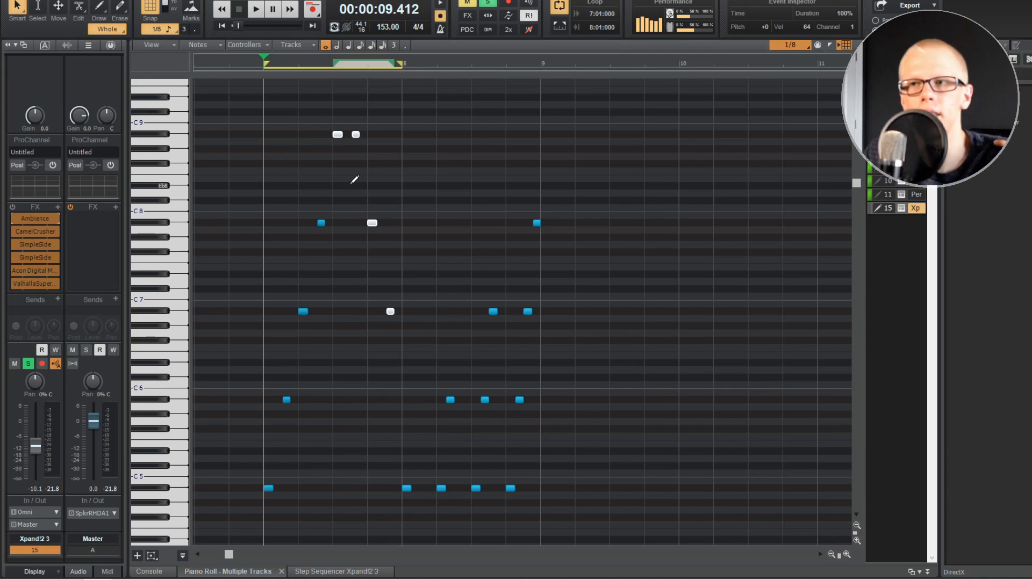
# - Delete the peak and descending notes in bar 7, tighten the rising four-note run to 1/16 spacing and repeat it to fill the bar
pyautogui.press('Delete')
pyautogui.moveTo(372, 147); pyautogui.dragTo(263, 507)
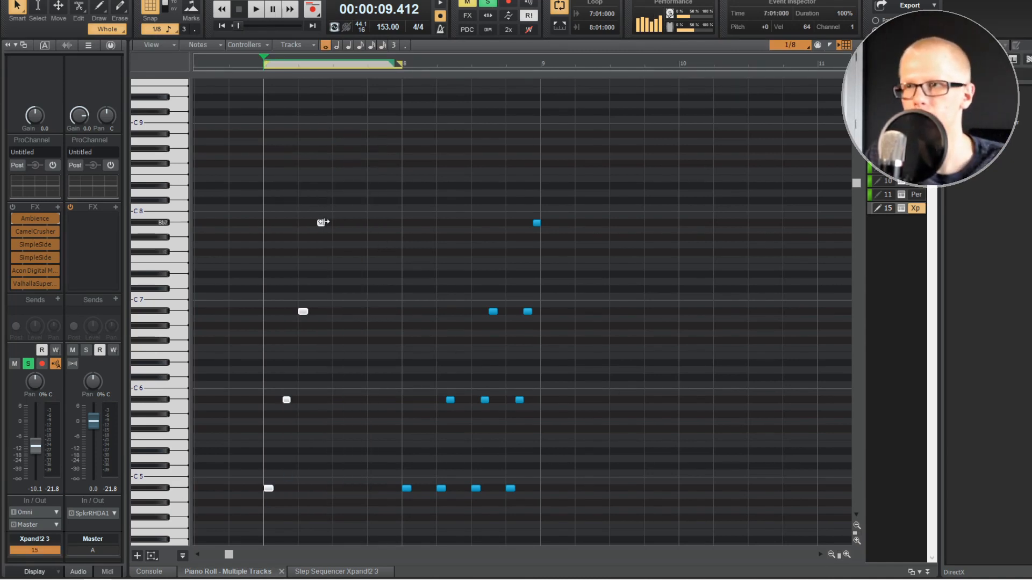
pyautogui.moveTo(322, 223); pyautogui.dragTo(295, 224)
pyautogui.moveTo(268, 489); pyautogui.dragTo(372, 489)
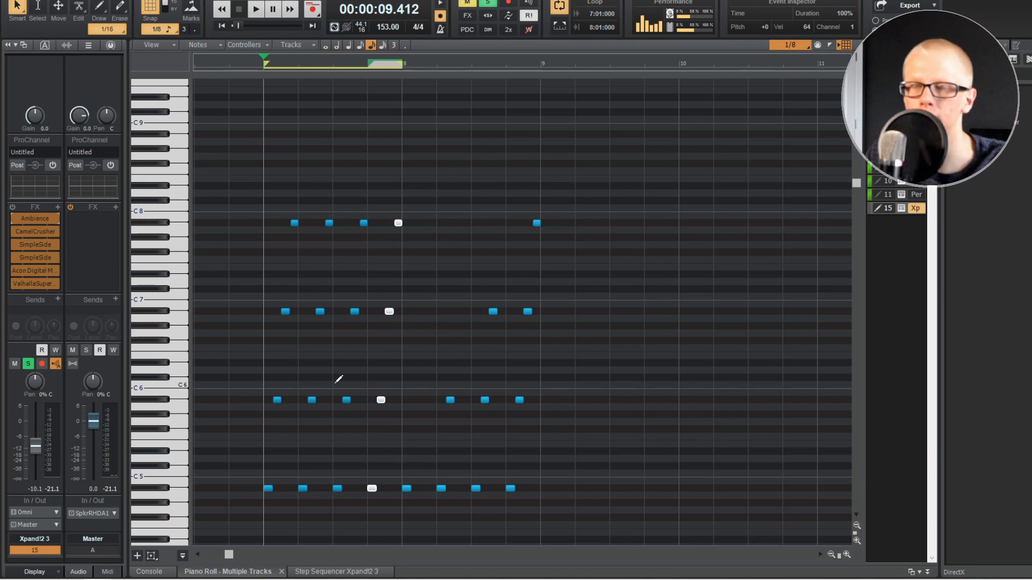
# - Thin the first three runs in bar 7 so each reaches one octave higher than the last, and play the pattern
pyautogui.moveTo(265, 417); pyautogui.dragTo(304, 178)
pyautogui.press('Delete')
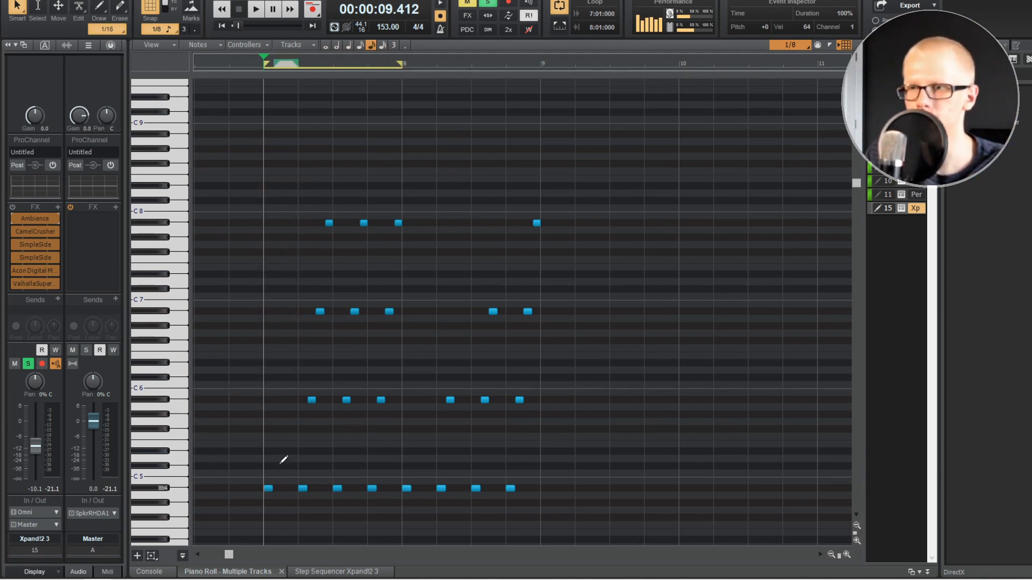
pyautogui.moveTo(293, 369); pyautogui.dragTo(334, 189)
pyautogui.press('Delete')
pyautogui.moveTo(347, 241); pyautogui.dragTo(372, 195)
pyautogui.press('Delete')
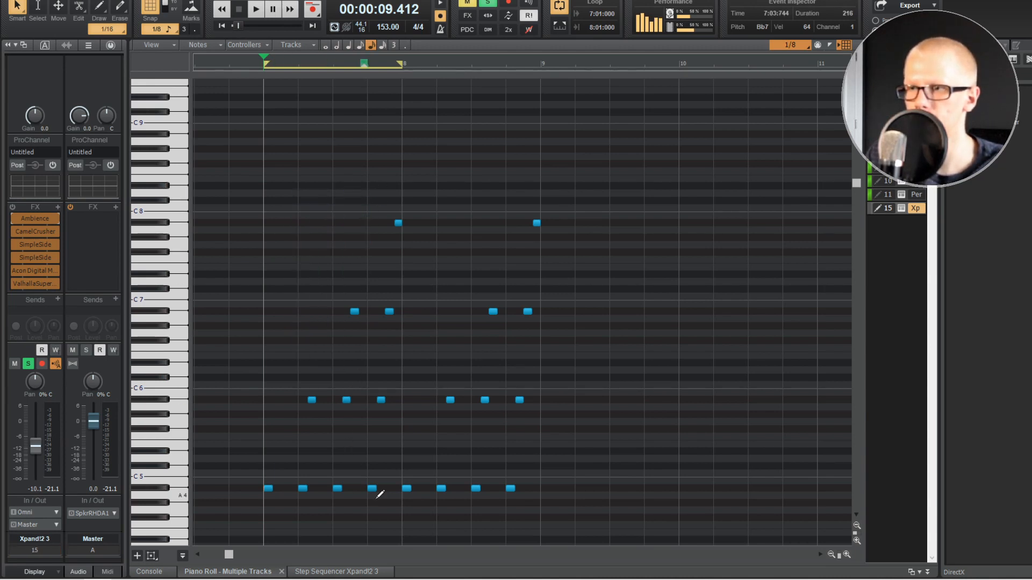
pyautogui.press('space')
pyautogui.press('space')
# - Audition the Xpand!2 3 effects one after another, starting with only Ambience enabled, followed by CamelCrusher and SimpleSide
pyautogui.click(12, 208)
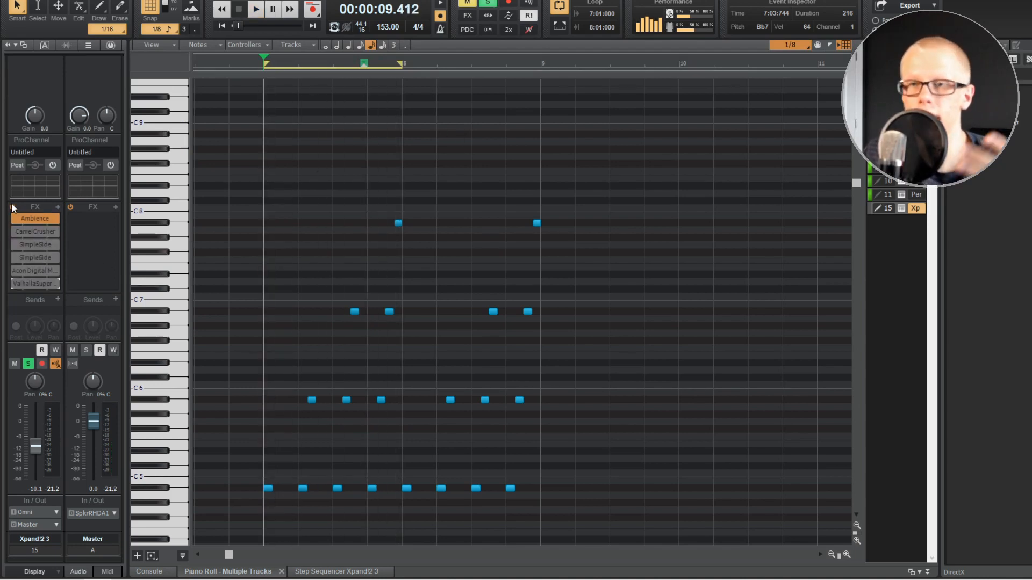
pyautogui.doubleClick(38, 218)
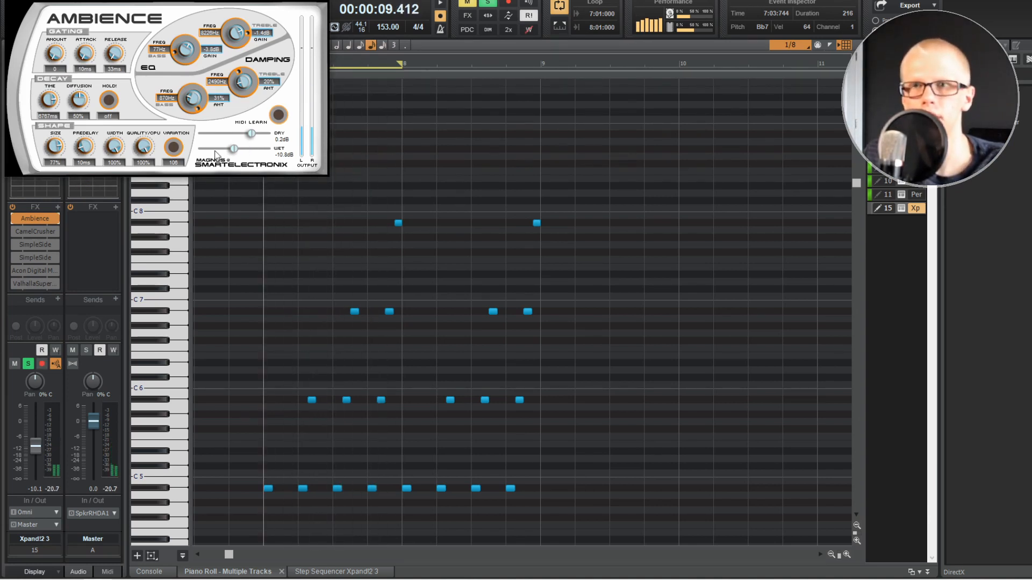
pyautogui.doubleClick(26, 232)
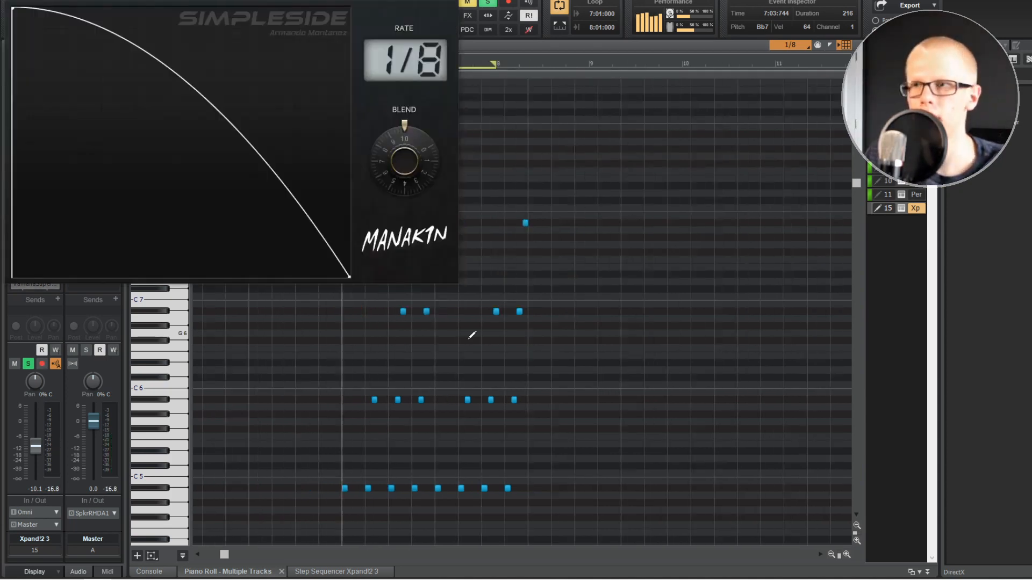
pyautogui.scroll(2, 466, 340)
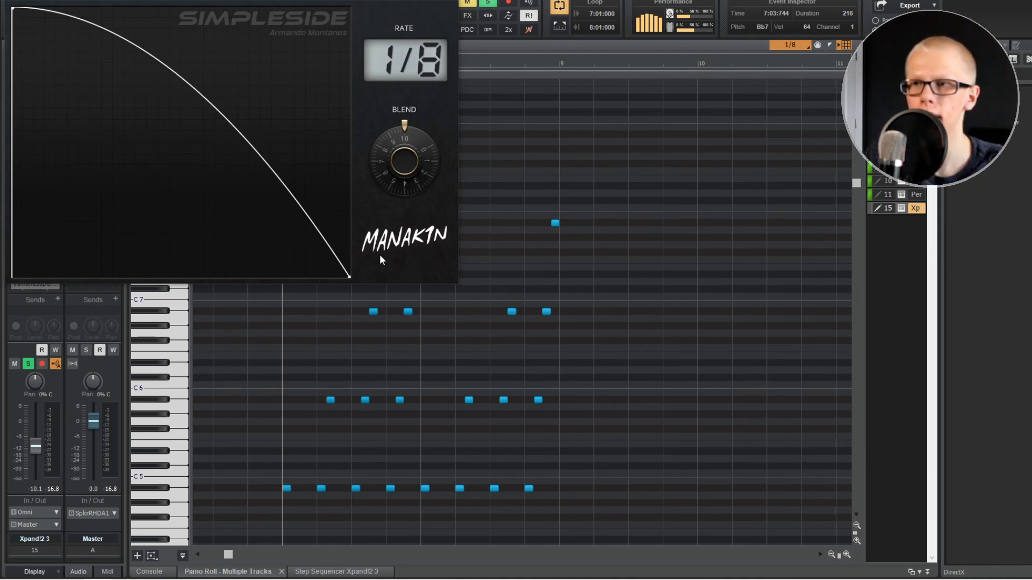
pyautogui.press('space')
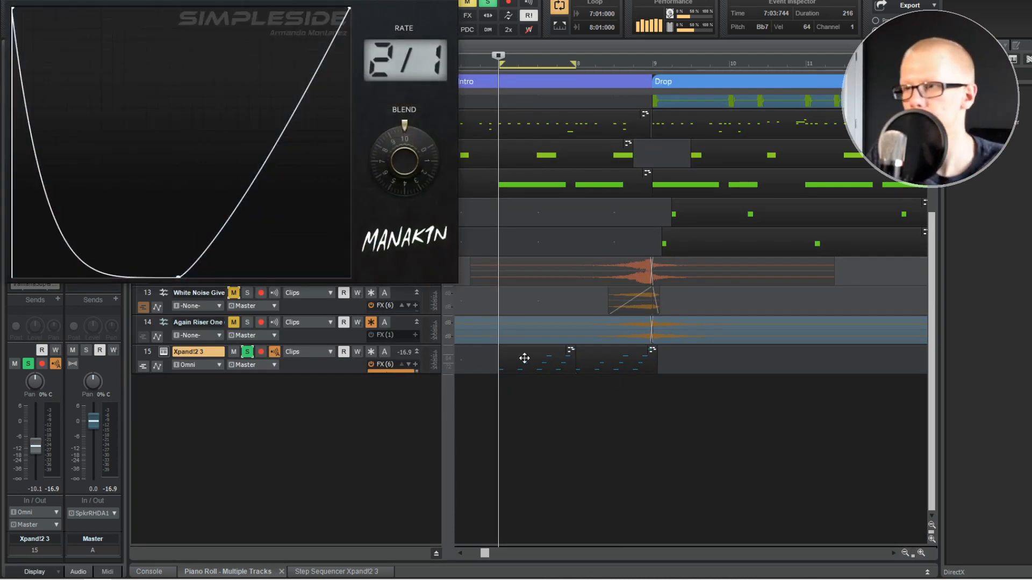
# - Delete the bar 7 clip from Xpand!2 3 and play the remaining pattern through the SimpleSide set to a 2/1 rate
pyautogui.click(524, 358)
pyautogui.press('Delete')
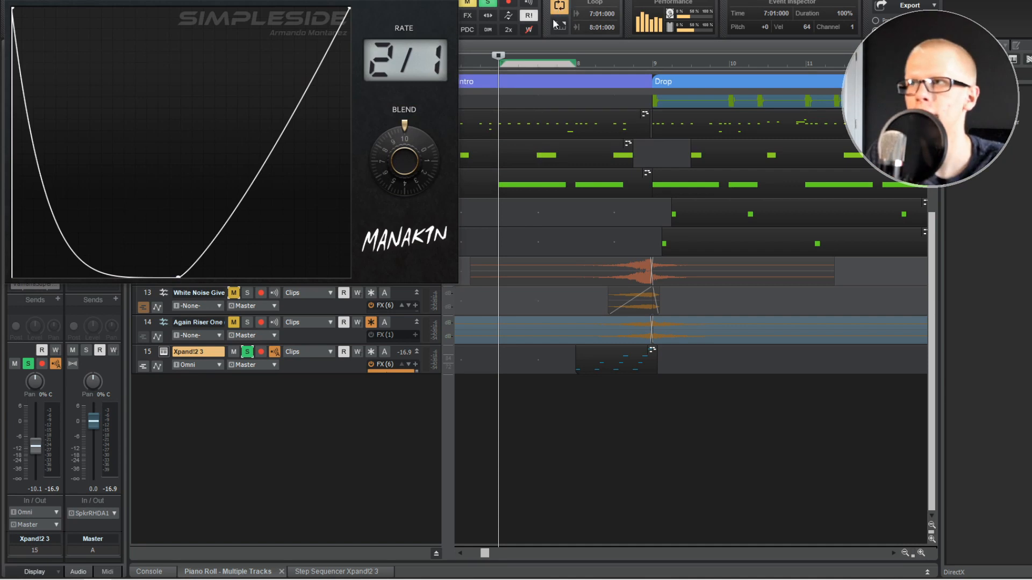
pyautogui.press('space')
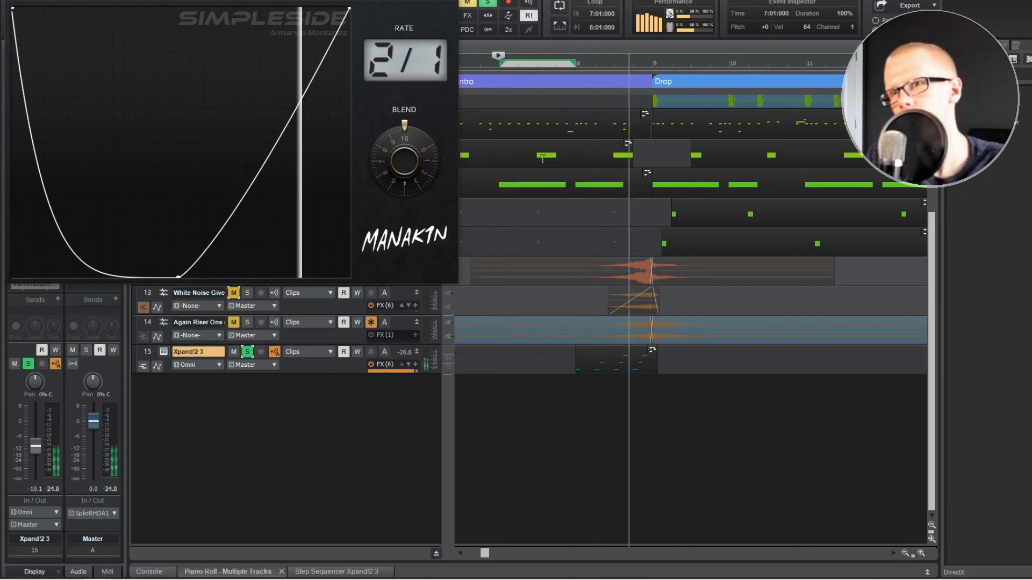
pyautogui.press('space')
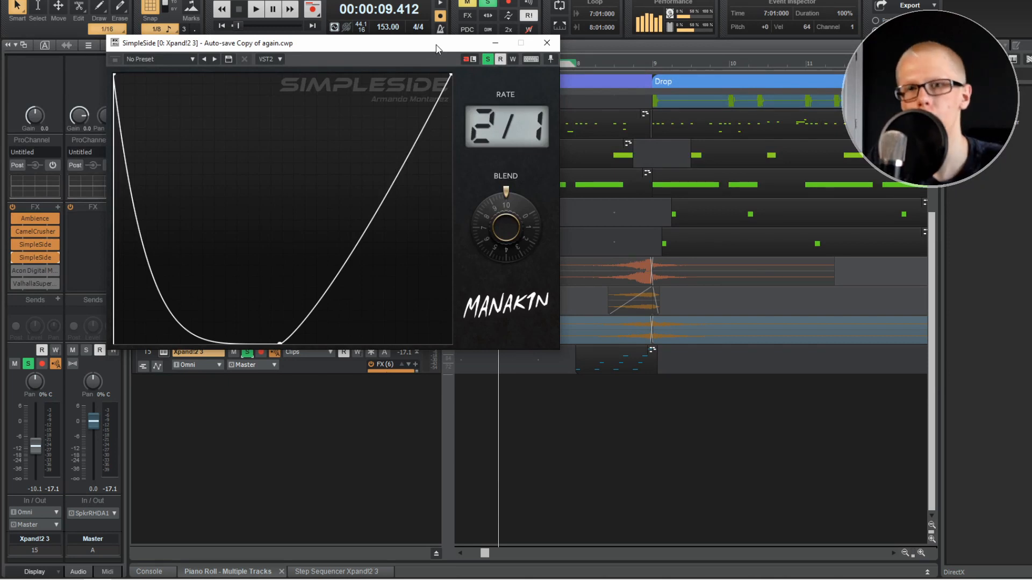
# - Inspect and audition Acon Digital Multiply and ValhallaSupermassive on the Xpand!2 3 track
pyautogui.doubleClick(35, 270)
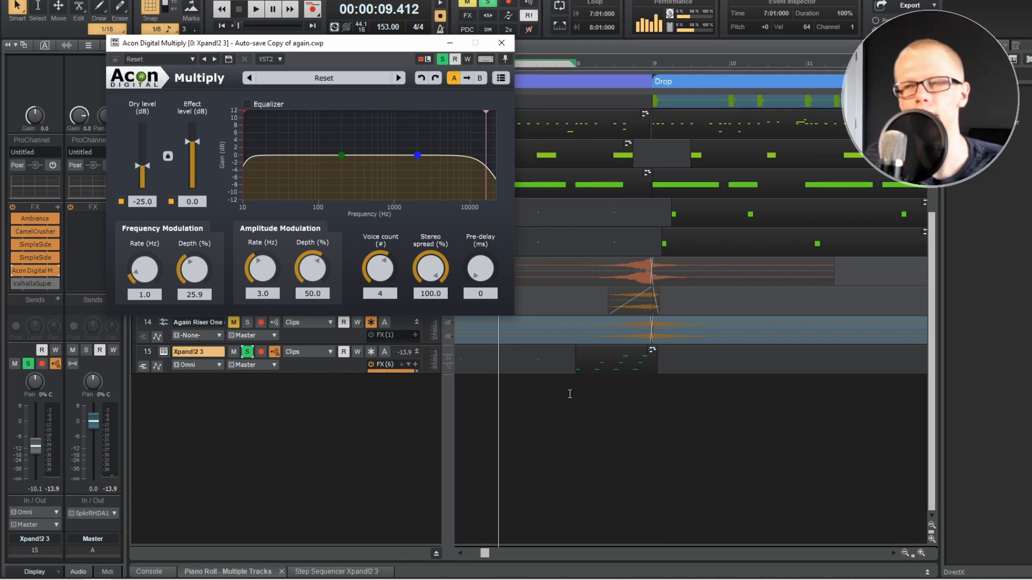
pyautogui.press('space')
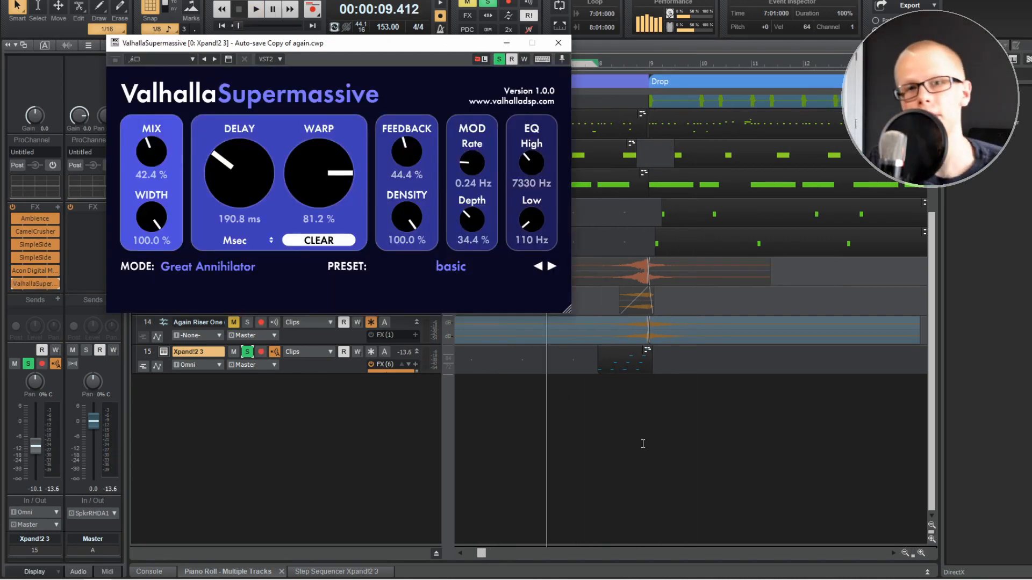
pyautogui.press('space')
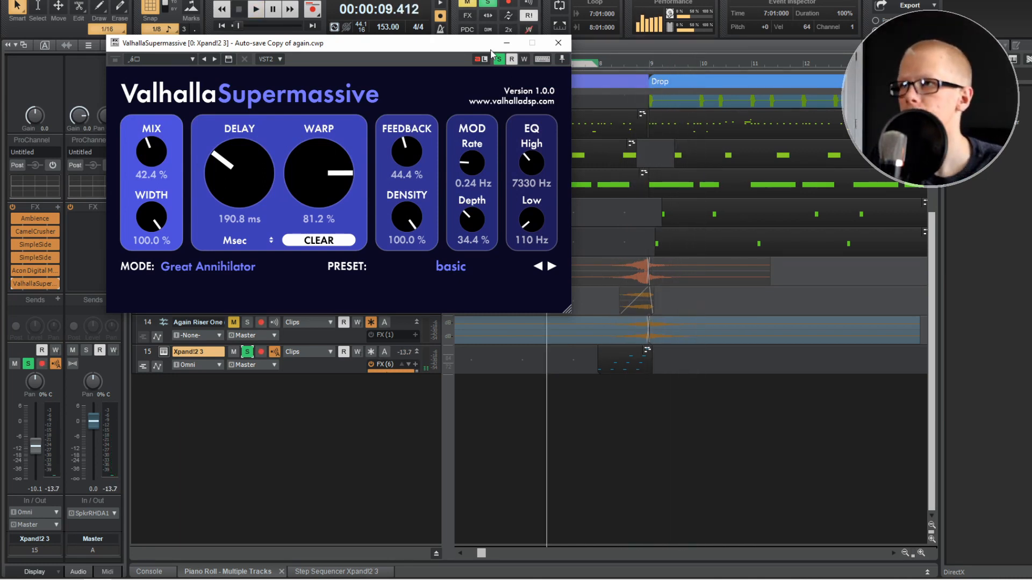
# - Unsolo the Xpand!2 3 track and play its riser with the full mix into the Drop
pyautogui.click(501, 60)
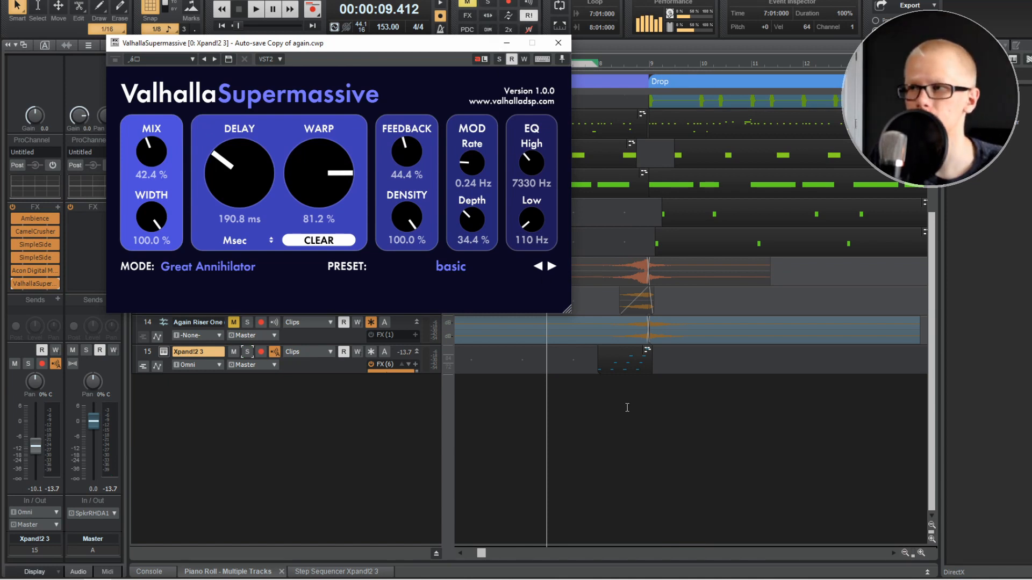
pyautogui.press('space')
pyautogui.scroll(-1, 611, 416)
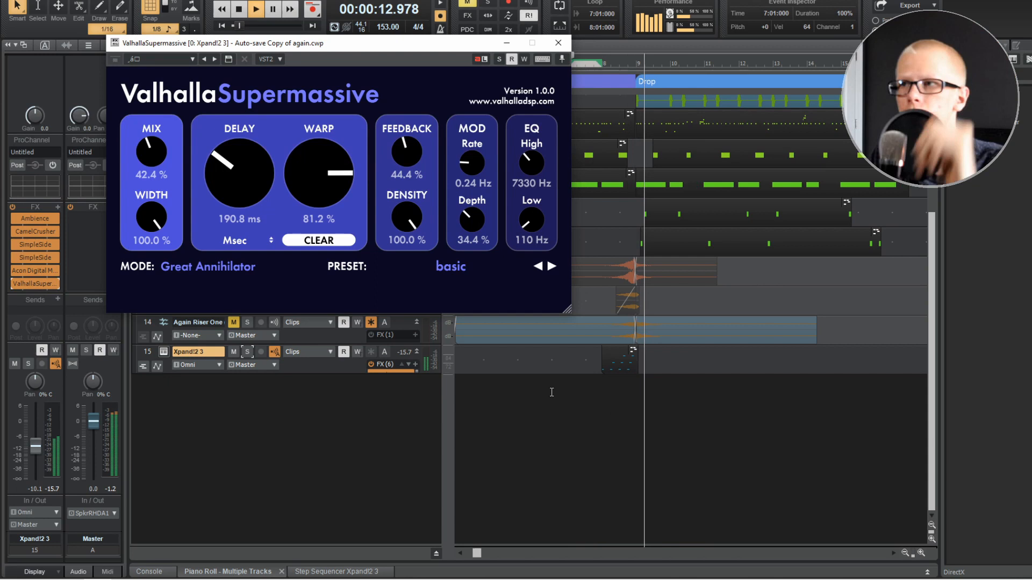
pyautogui.press('space')
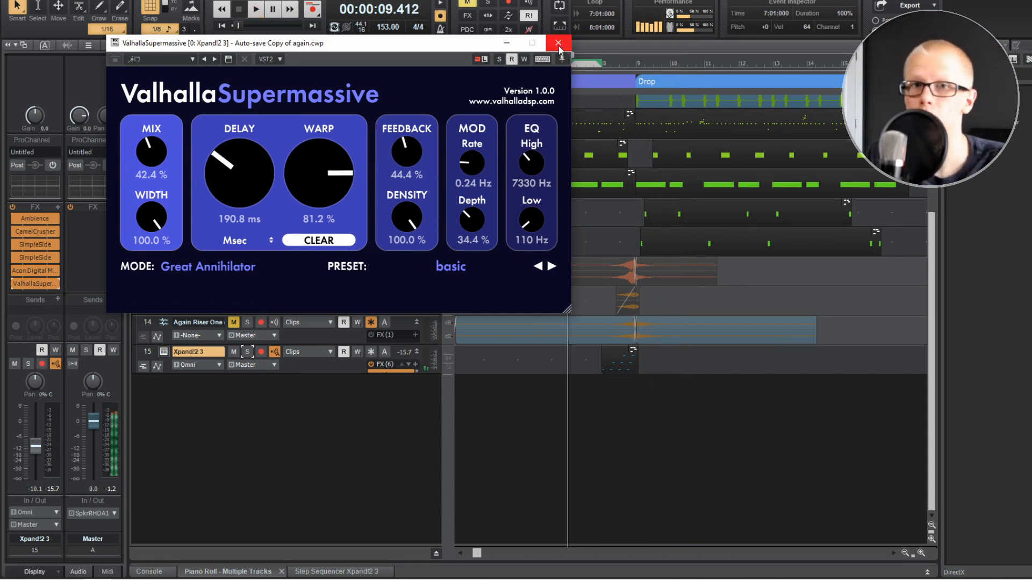
# - Close ValhallaSupermassive, unmute the riser tracks 12 to 14 and save the project
pyautogui.click(558, 43)
pyautogui.scroll(-1, 567, 291)
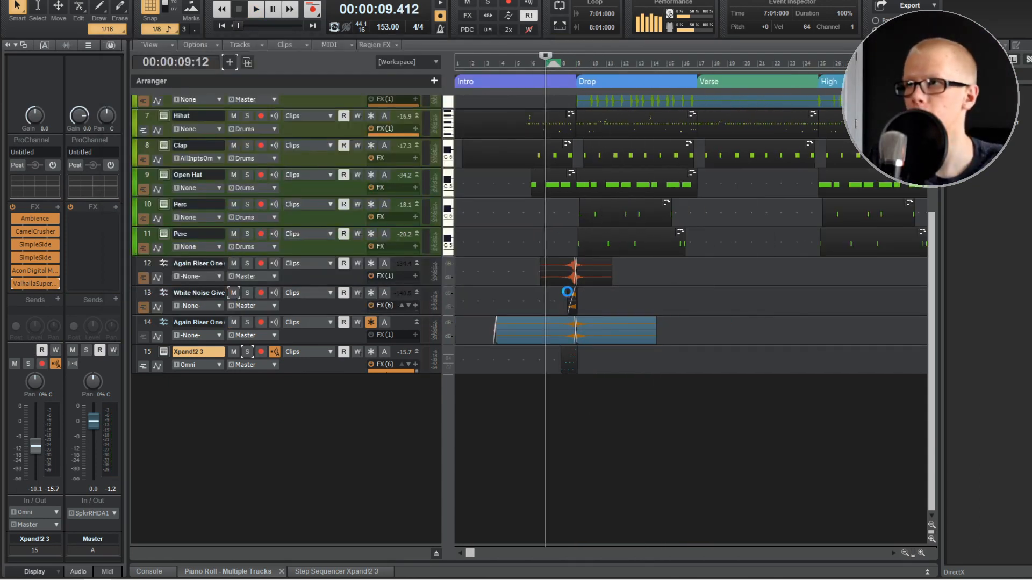
pyautogui.hotkey('ctrl', 's')
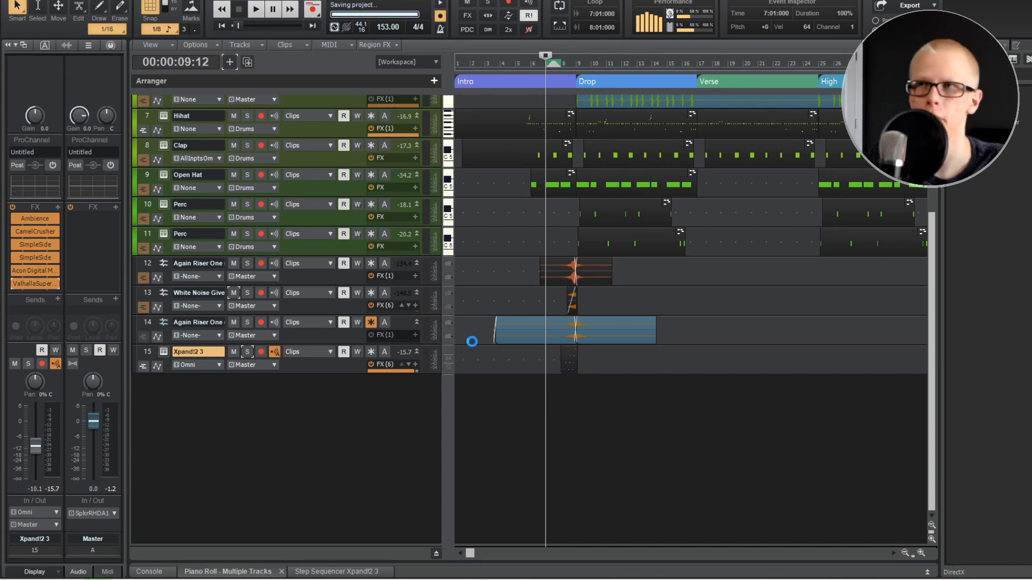
# - Lower the Xpand!2 3 volume to -15.8 dB and play all the risers together into the Drop
pyautogui.press('space')
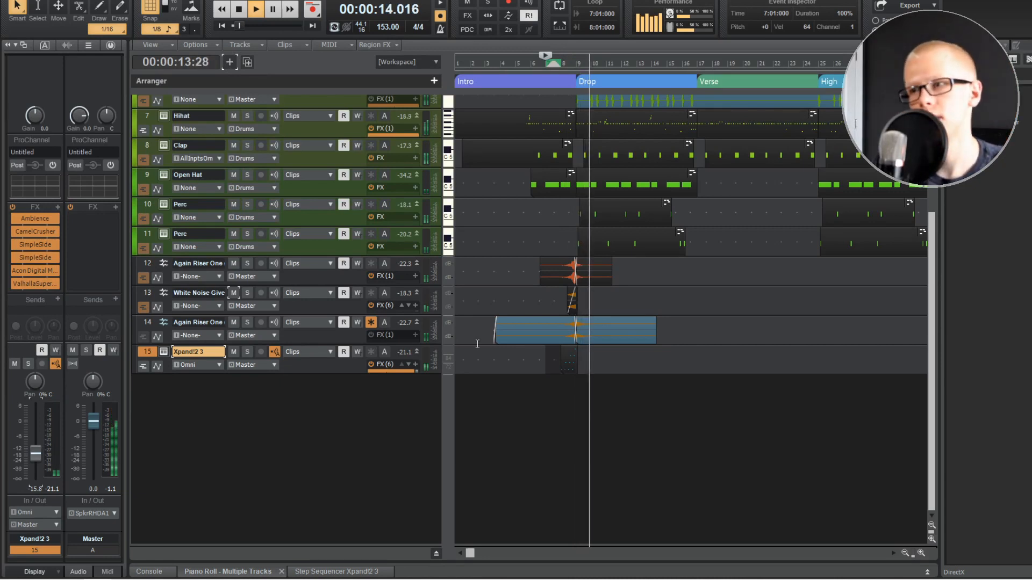
pyautogui.press('space')
# - Select all riser clips on tracks 12 to 15 and bounce them to clips
pyautogui.moveTo(703, 368); pyautogui.dragTo(428, 268)
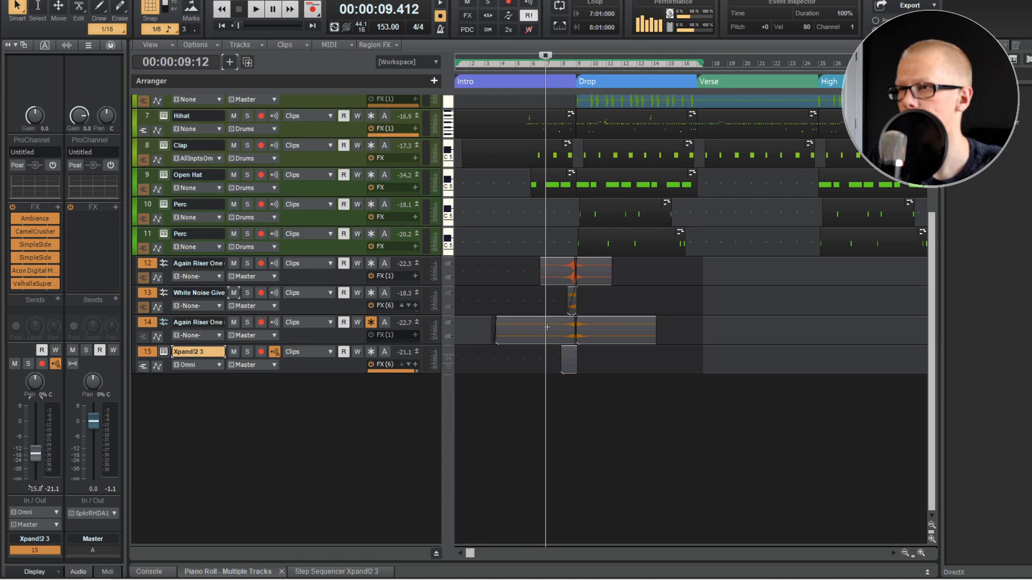
pyautogui.rightClick(546, 327)
pyautogui.click(593, 407)
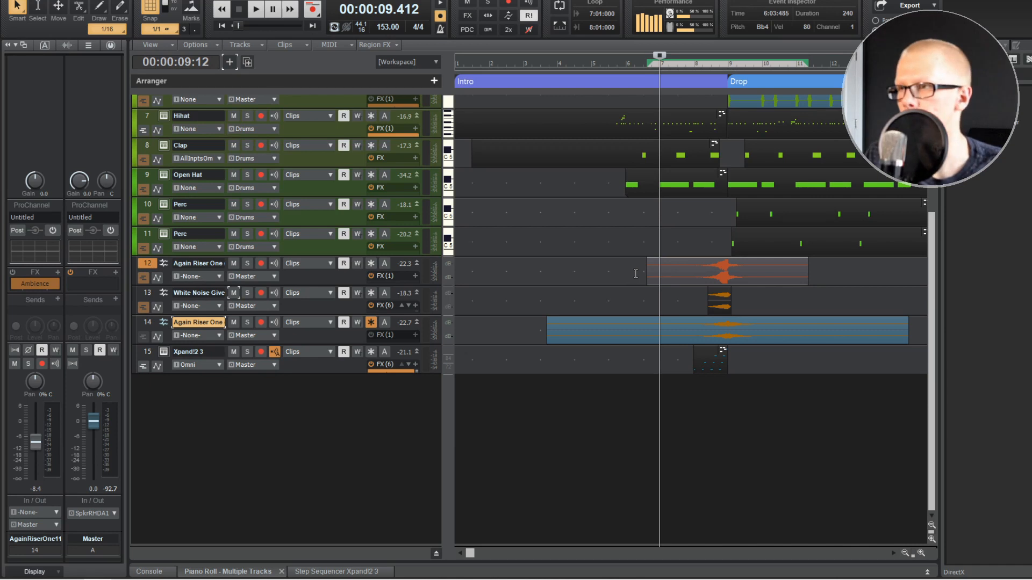
# - Align the start edges of the riser clips on tracks 12 to 15 at bar 5
pyautogui.moveTo(648, 272); pyautogui.dragTo(641, 273)
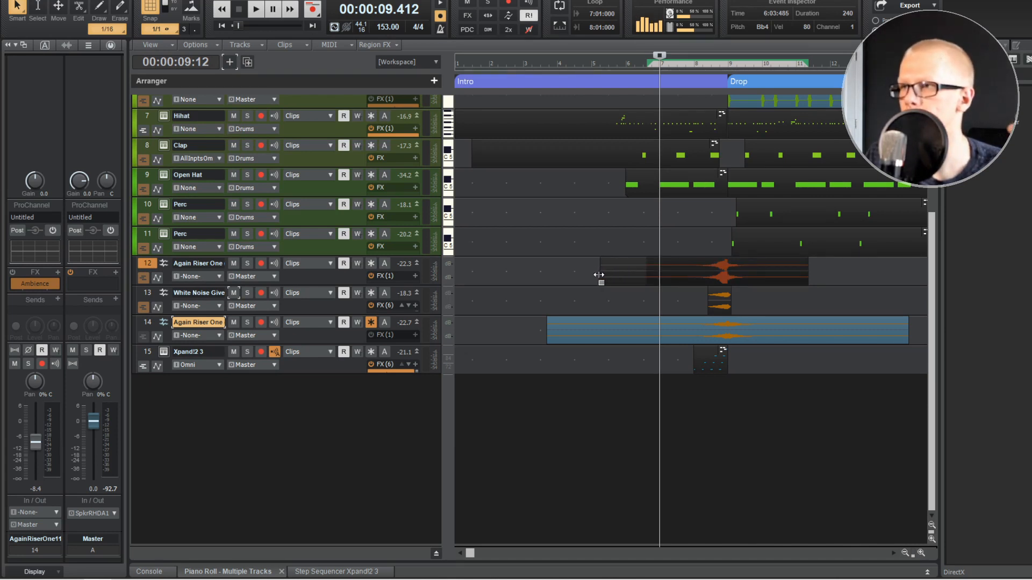
pyautogui.moveTo(708, 305); pyautogui.dragTo(595, 301)
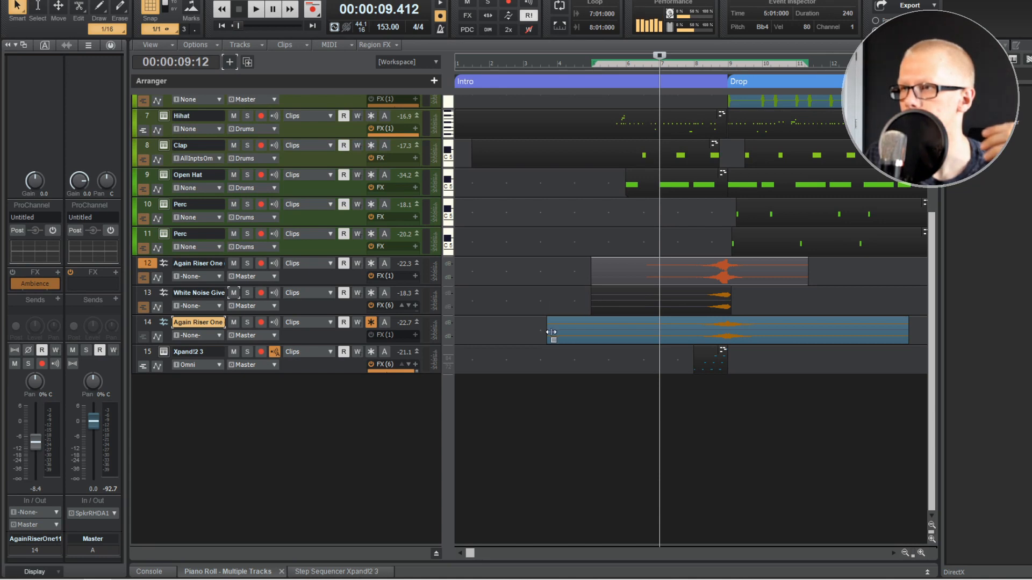
pyautogui.moveTo(551, 331); pyautogui.dragTo(590, 332)
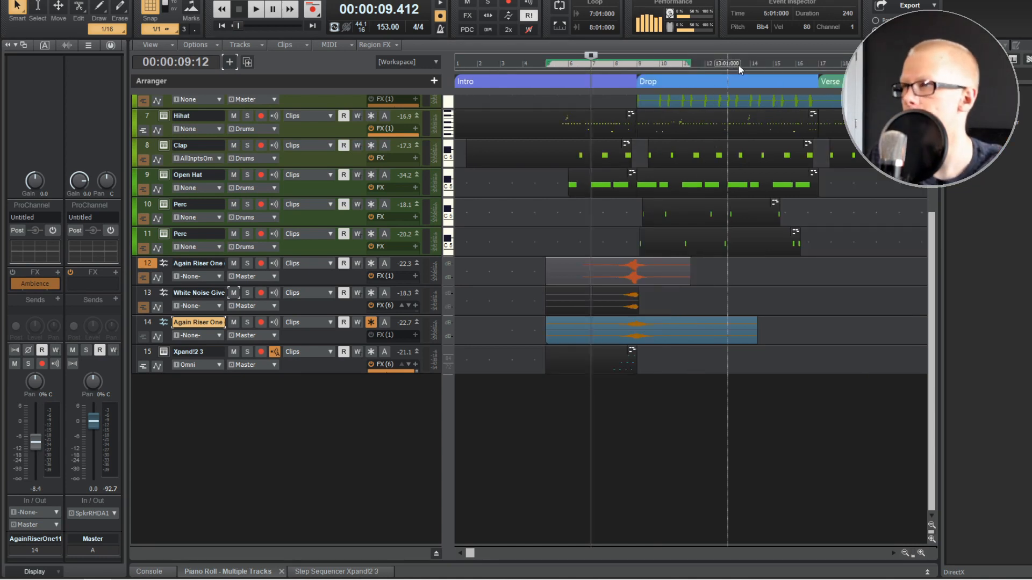
# - Align the end edges of the riser clips on tracks 12 to 15 at bar 13
pyautogui.moveTo(690, 275); pyautogui.dragTo(718, 275)
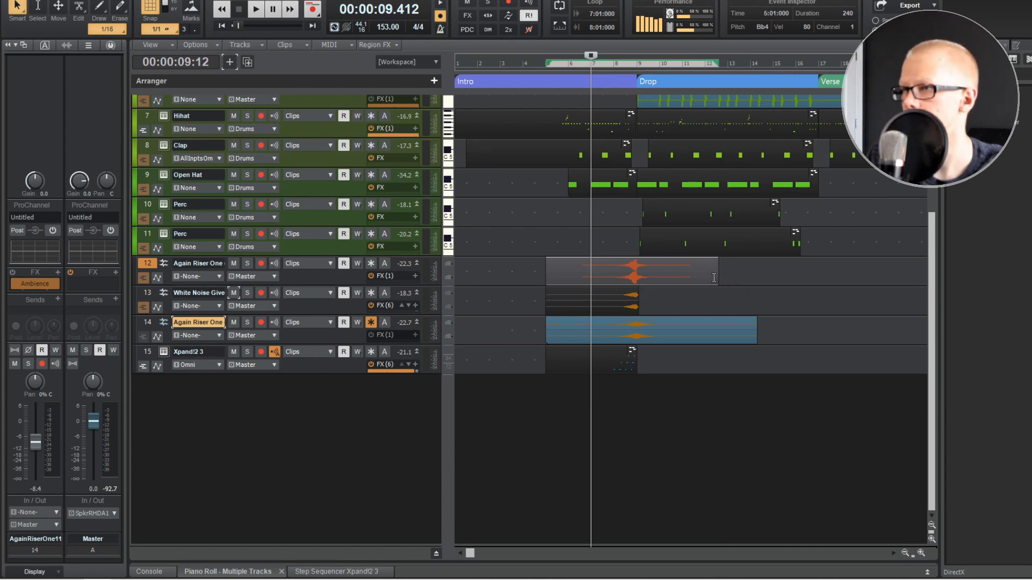
pyautogui.moveTo(720, 277); pyautogui.dragTo(726, 278)
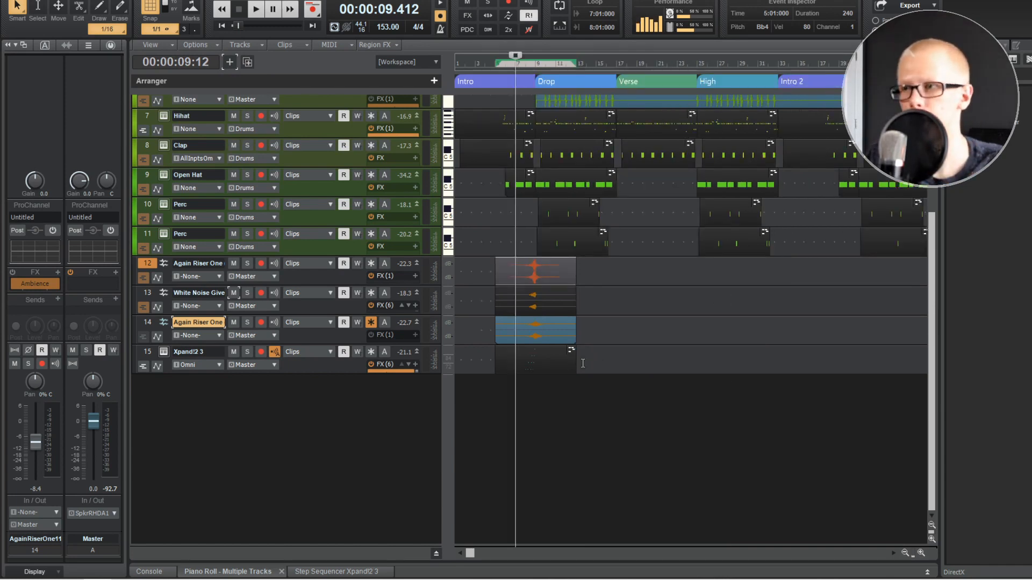
# - Select the riser clips on tracks 12 to 15 and duplicate them back to back along the whole arrangement
pyautogui.moveTo(583, 363); pyautogui.dragTo(506, 273)
pyautogui.click(556, 360)
pyautogui.moveTo(531, 322); pyautogui.dragTo(529, 270)
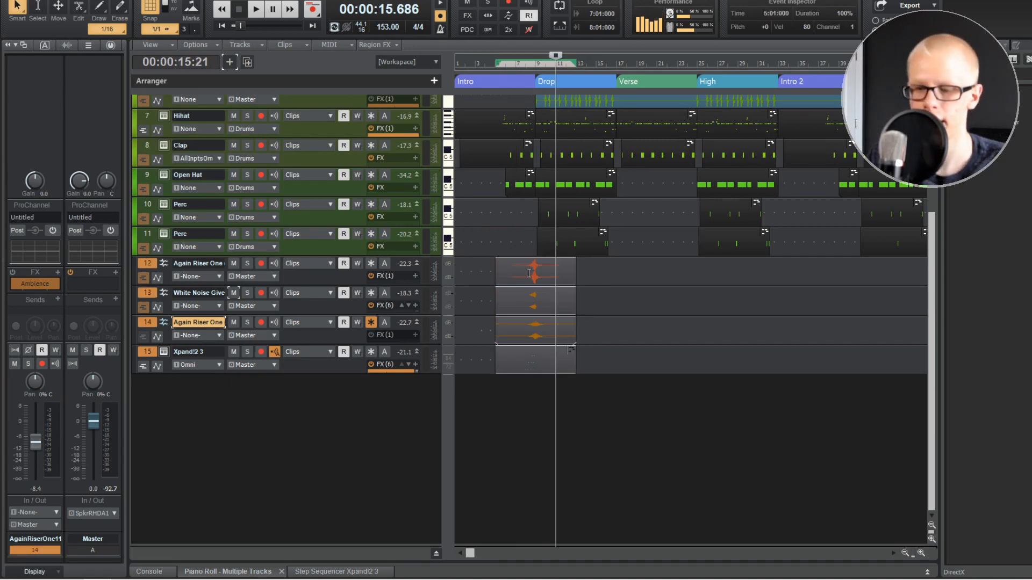
pyautogui.hotkey('ctrl', 'd')
pyautogui.hotkey('ctrl', 'd')
pyautogui.hotkey('ctrl', 'd')
pyautogui.hotkey('ctrl', 'd')
pyautogui.hotkey('ctrl', 'd')
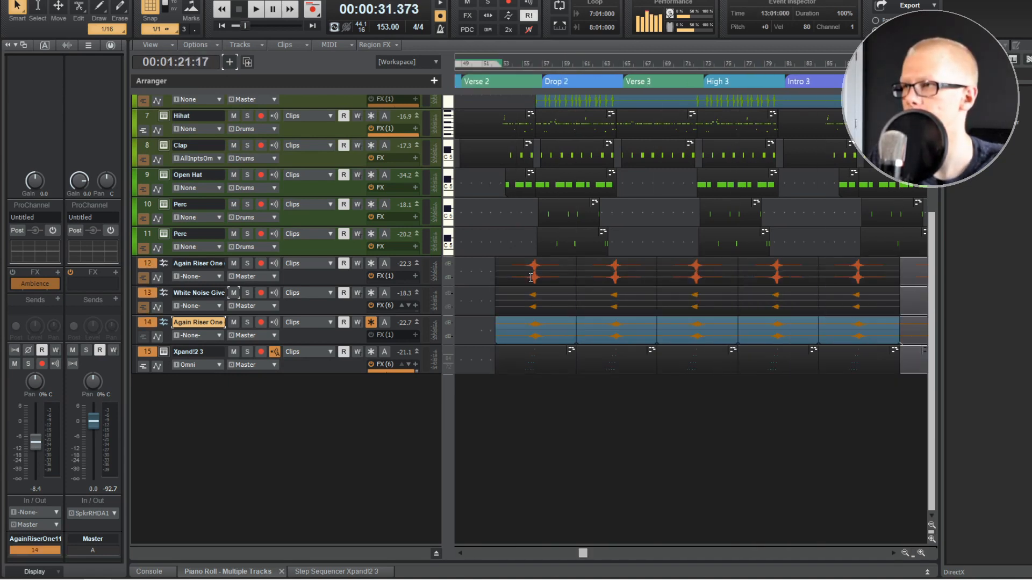
# - Start playback from the beginning and delete the stray clips on tracks 1 to 4 at bar 147, past the end of the song
pyautogui.press('w')
pyautogui.press('space')
pyautogui.scroll(-5, 559, 335)
pyautogui.scroll(4, 647, 271)
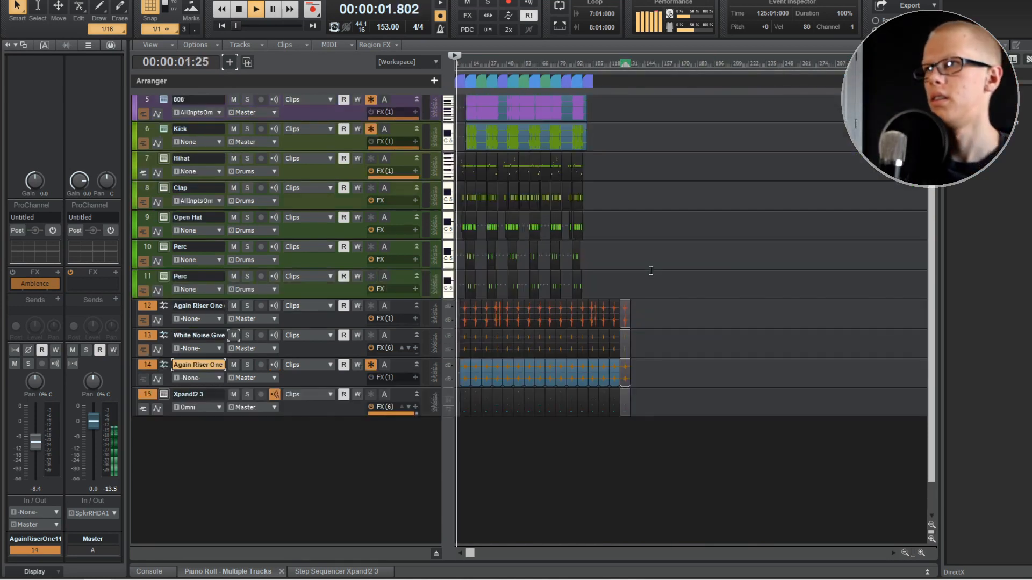
pyautogui.moveTo(701, 261); pyautogui.dragTo(640, 109)
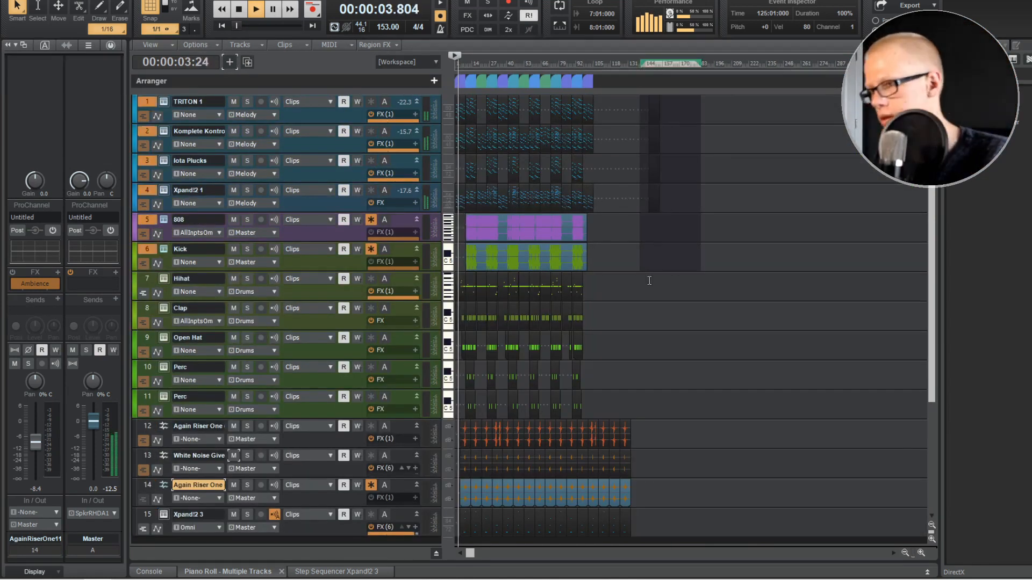
pyautogui.press('Delete')
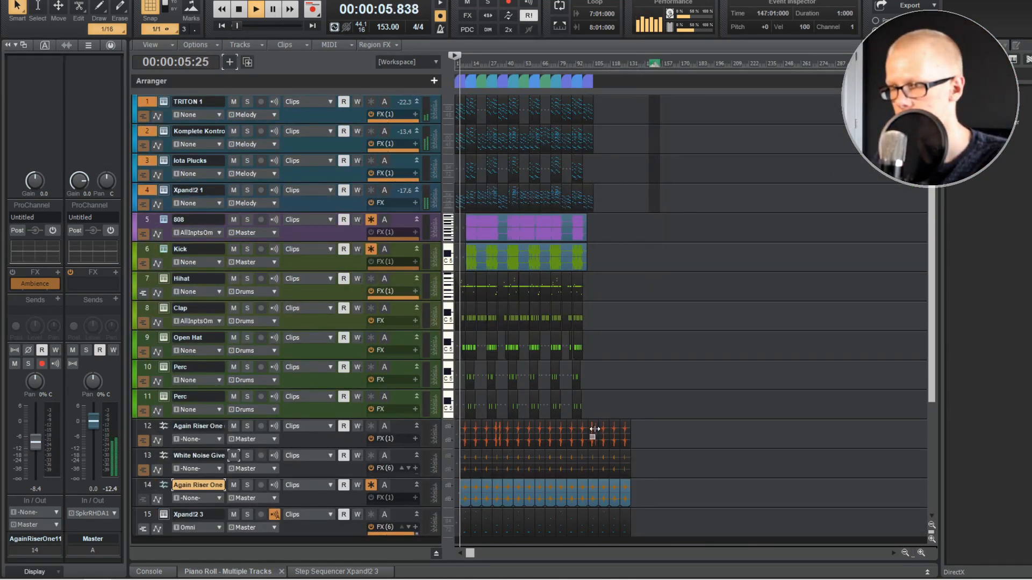
# - Delete the surplus riser clips on tracks 12 to 15 from bar 109 onward while playing the risers into the Drop
pyautogui.moveTo(593, 407); pyautogui.dragTo(671, 531)
pyautogui.press('Delete')
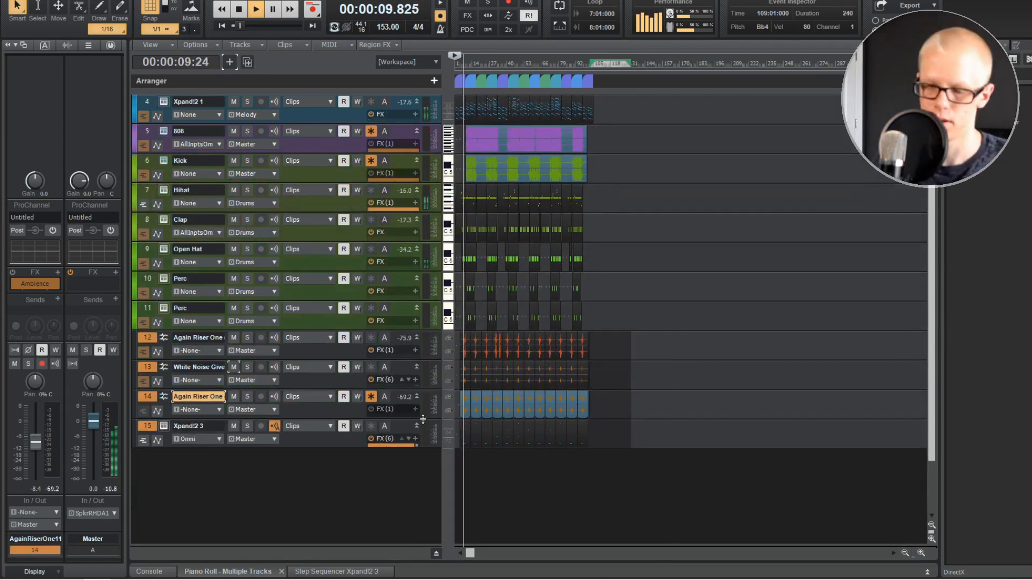
pyautogui.scroll(5, 466, 420)
pyautogui.scroll(2, 466, 419)
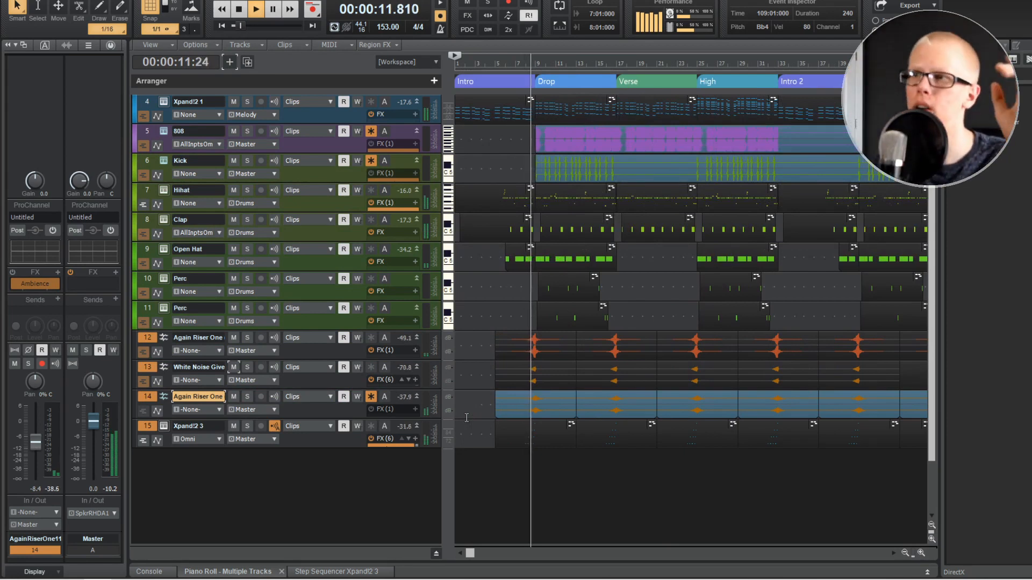
pyautogui.click(324, 428)
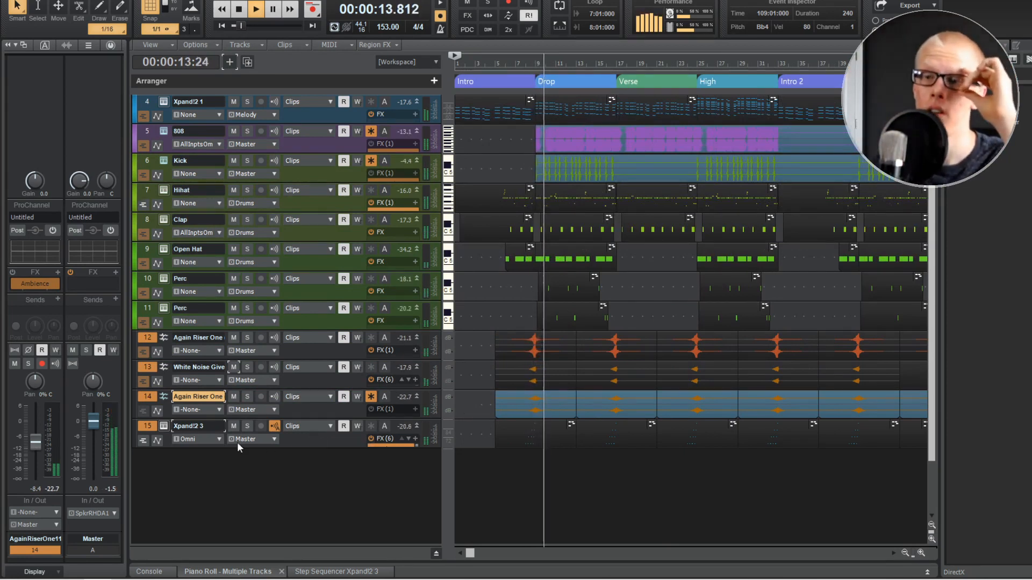